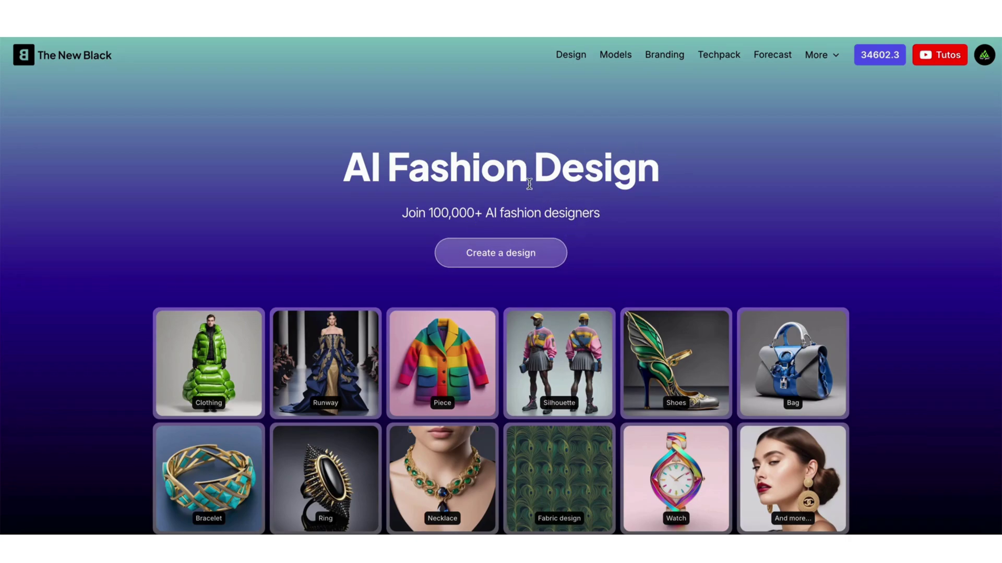
Go to the Design studio, then to the Models page listing saved model photos
{"action": "scroll", "coordinate": [600, 254], "scroll_direction": "down", "scroll_amount": 3}
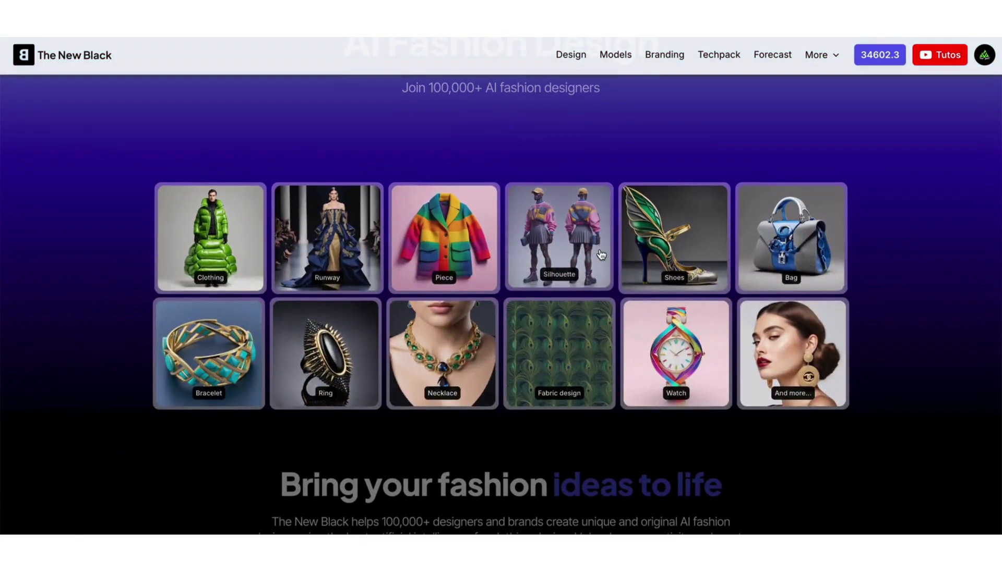
{"action": "scroll", "coordinate": [600, 254], "scroll_direction": "up", "scroll_amount": 3}
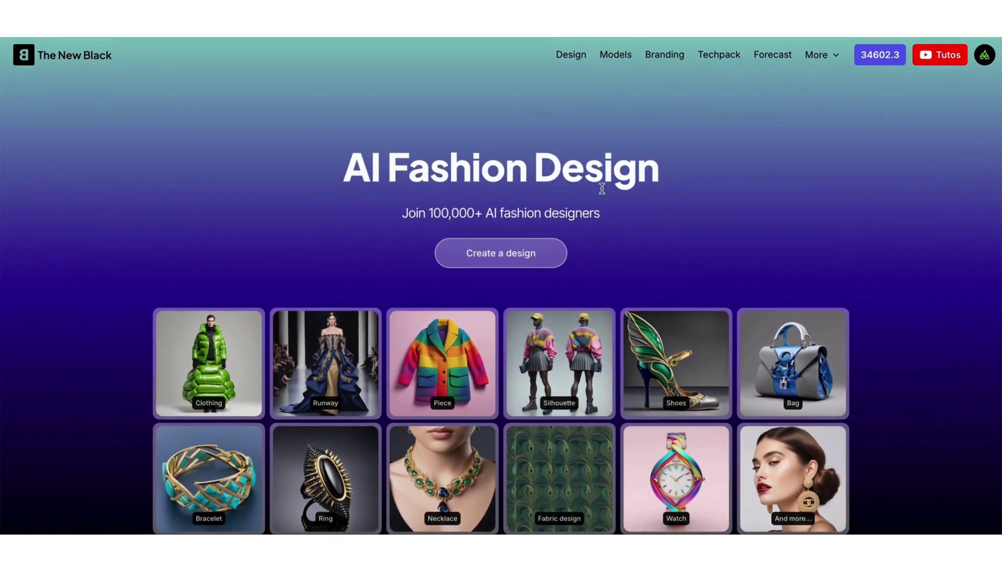
{"action": "left_click", "coordinate": [568, 56]}
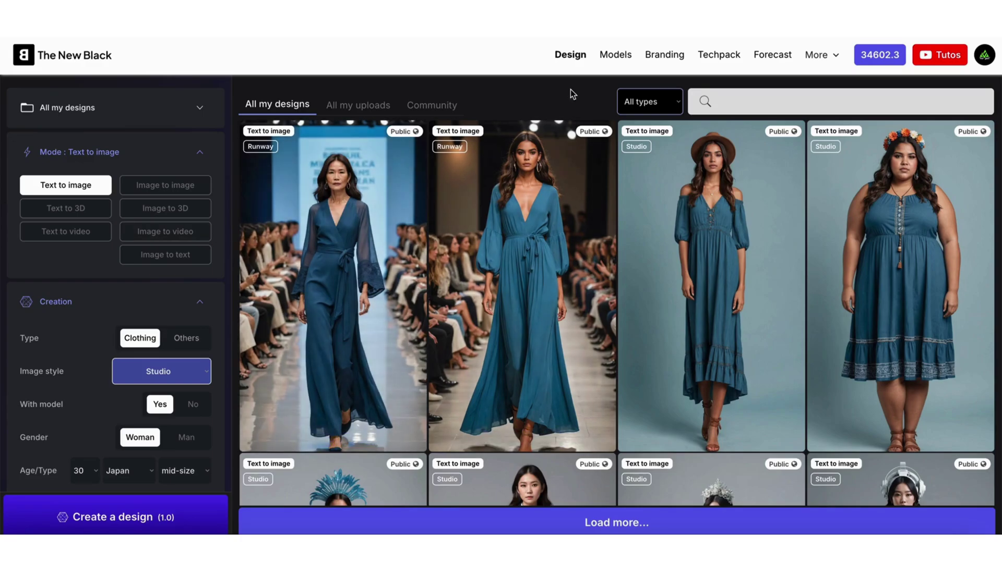
{"action": "left_click", "coordinate": [613, 61]}
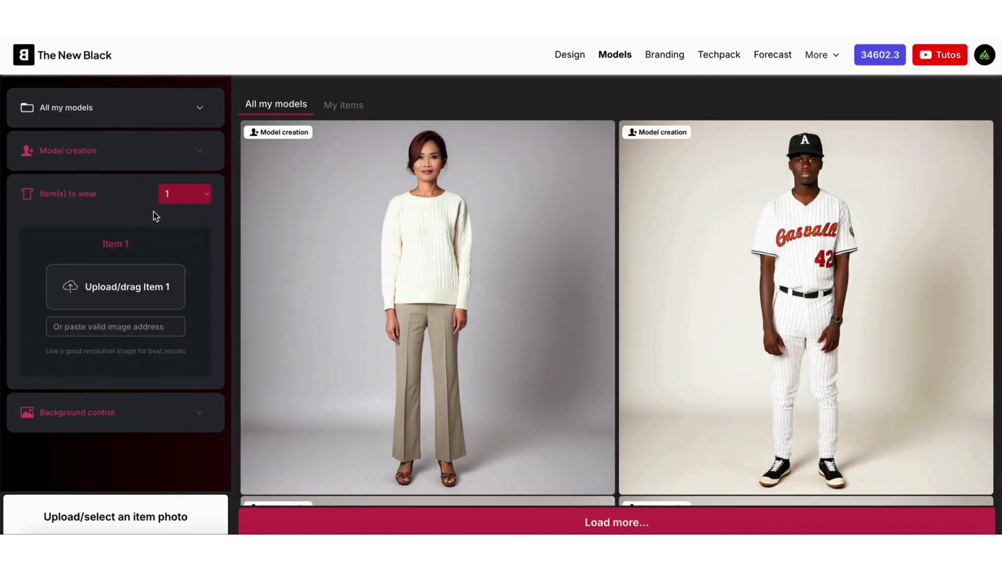
{"action": "mouse_move", "coordinate": [258, 277]}
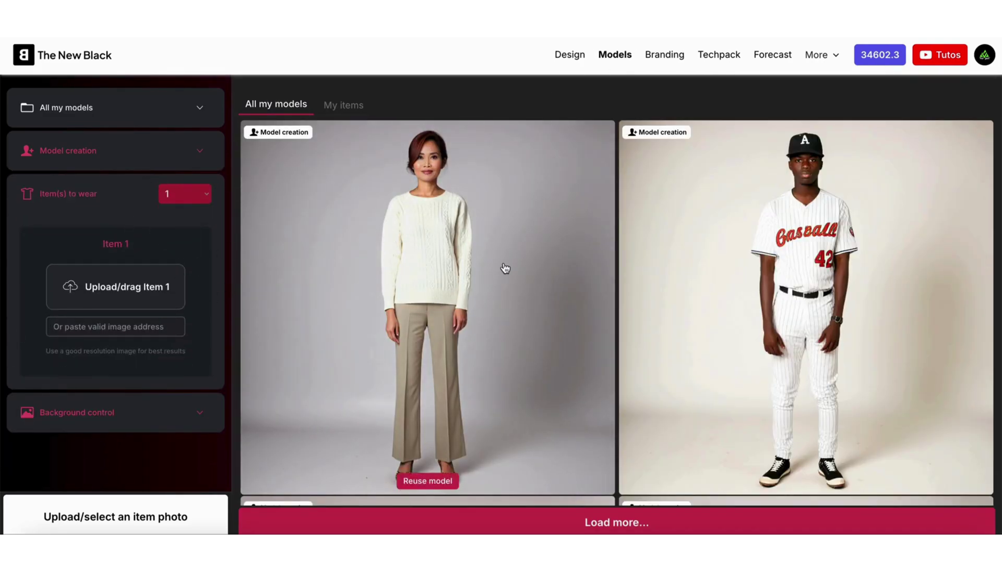
Scroll through the sections of the Branding page's AI brand generator
{"action": "left_click", "coordinate": [671, 57]}
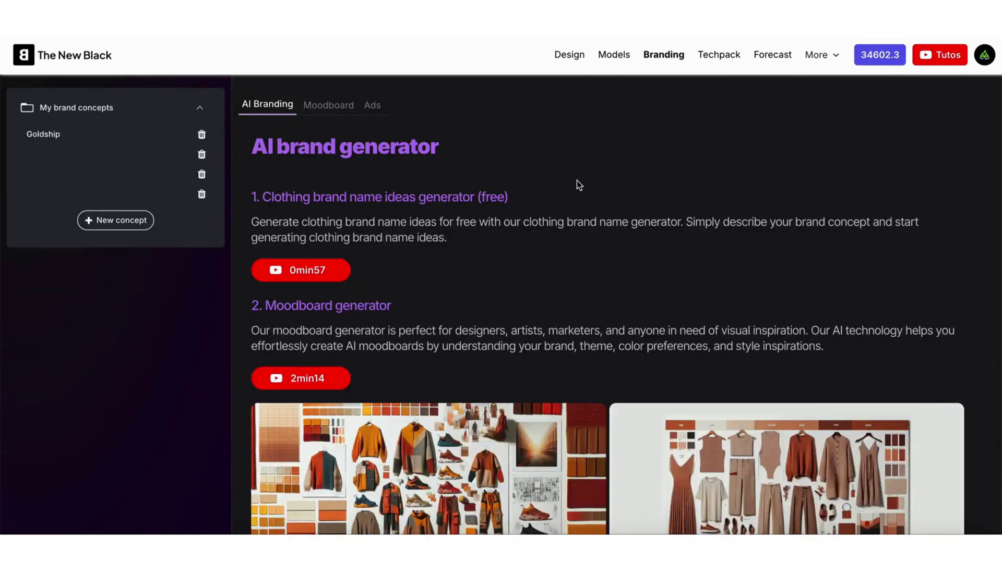
{"action": "scroll", "coordinate": [465, 287], "scroll_direction": "down", "scroll_amount": 5}
{"action": "scroll", "coordinate": [465, 287], "scroll_direction": "down", "scroll_amount": 4}
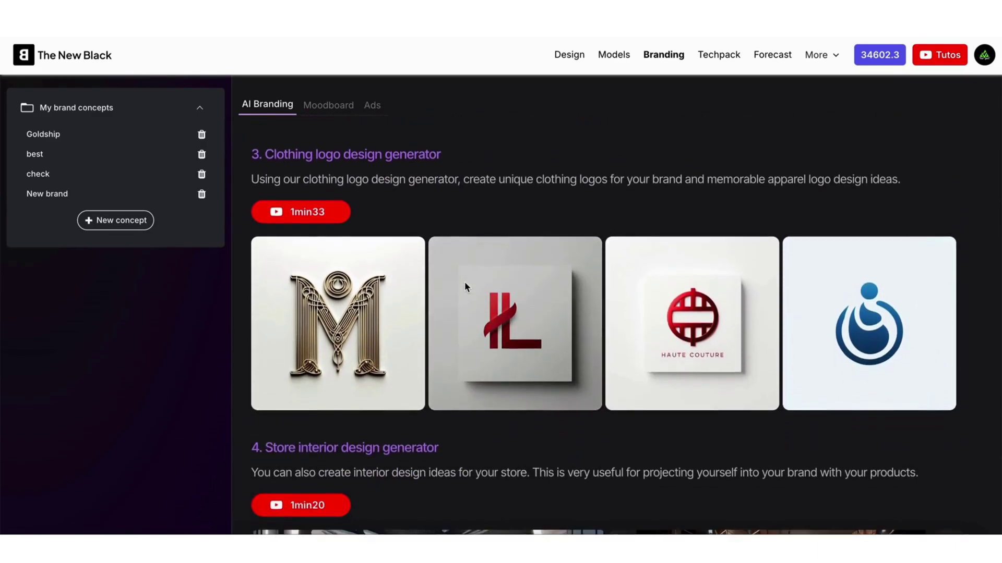
{"action": "scroll", "coordinate": [466, 286], "scroll_direction": "down", "scroll_amount": 1}
{"action": "scroll", "coordinate": [466, 286], "scroll_direction": "up", "scroll_amount": 7}
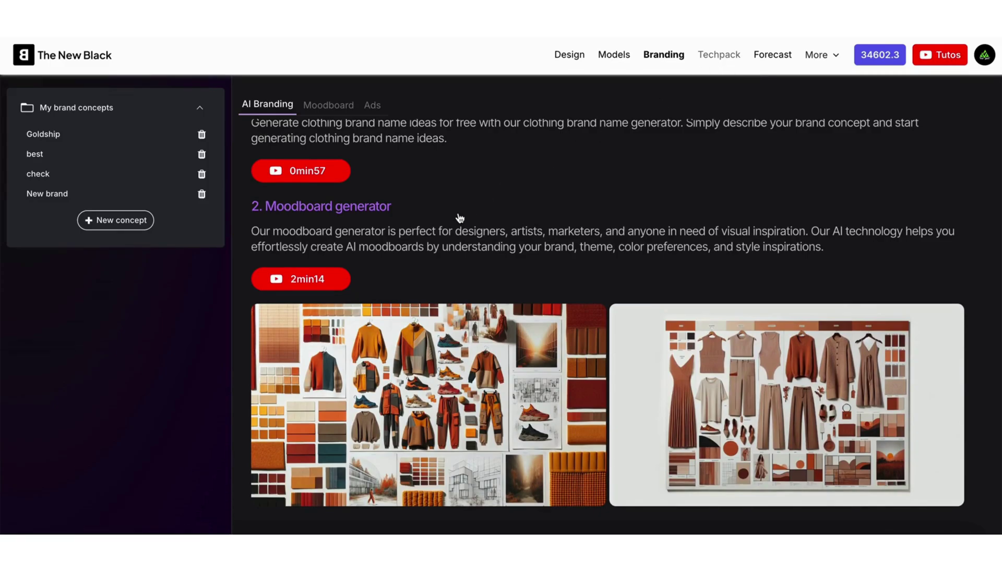
{"action": "scroll", "coordinate": [474, 285], "scroll_direction": "down", "scroll_amount": 3}
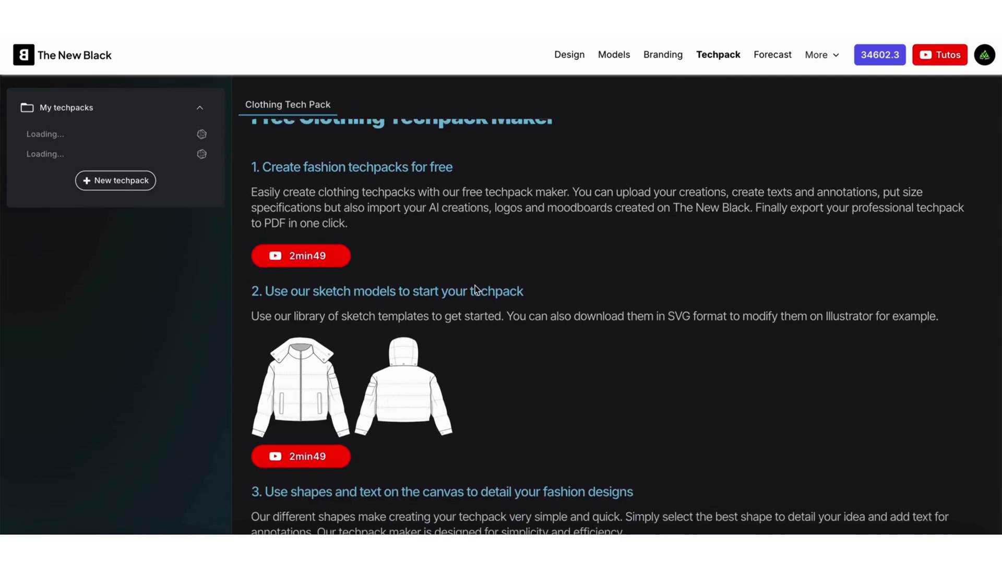
{"action": "scroll", "coordinate": [474, 289], "scroll_direction": "down", "scroll_amount": 5}
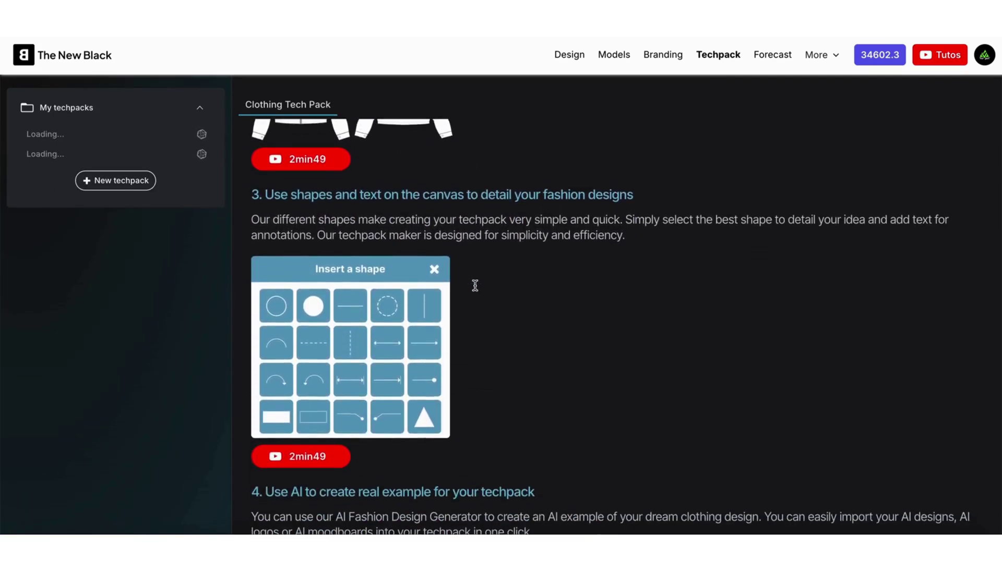
{"action": "scroll", "coordinate": [474, 285], "scroll_direction": "down", "scroll_amount": 5}
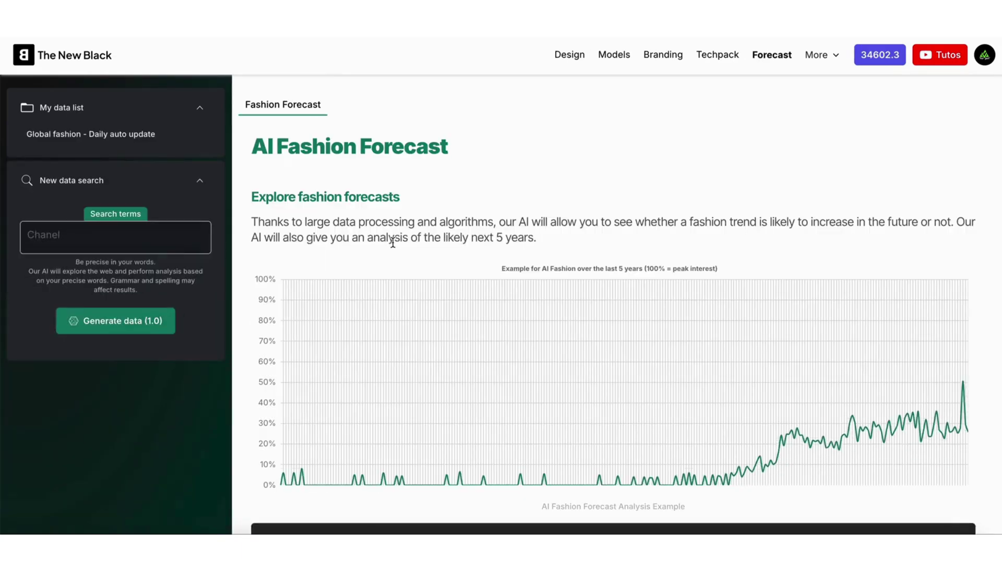
Scroll down through the Forecast trend chart, analysis and trend tables, then back up
{"action": "scroll", "coordinate": [393, 244], "scroll_direction": "down", "scroll_amount": 3}
{"action": "scroll", "coordinate": [393, 244], "scroll_direction": "down", "scroll_amount": 8}
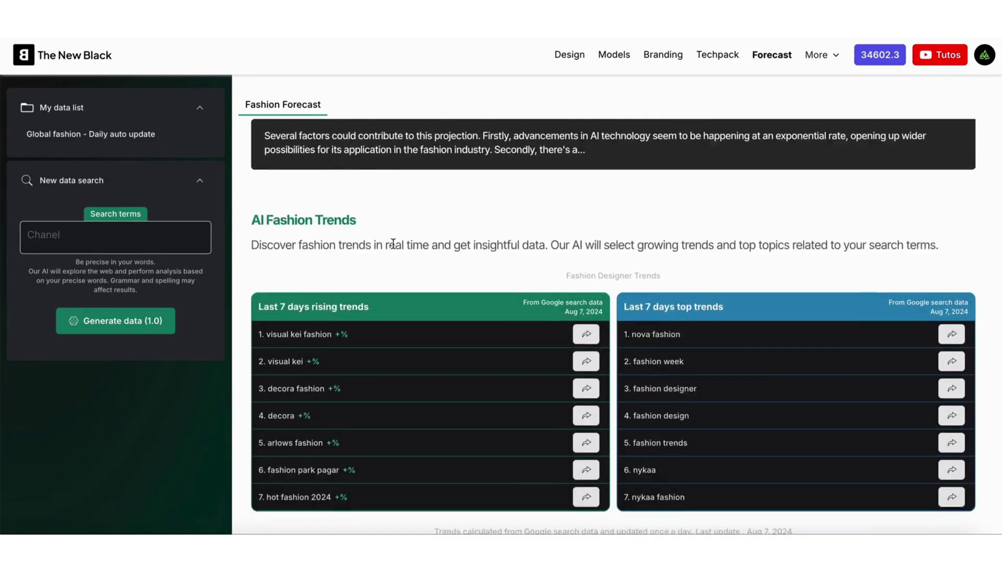
{"action": "scroll", "coordinate": [393, 243], "scroll_direction": "up", "scroll_amount": 6}
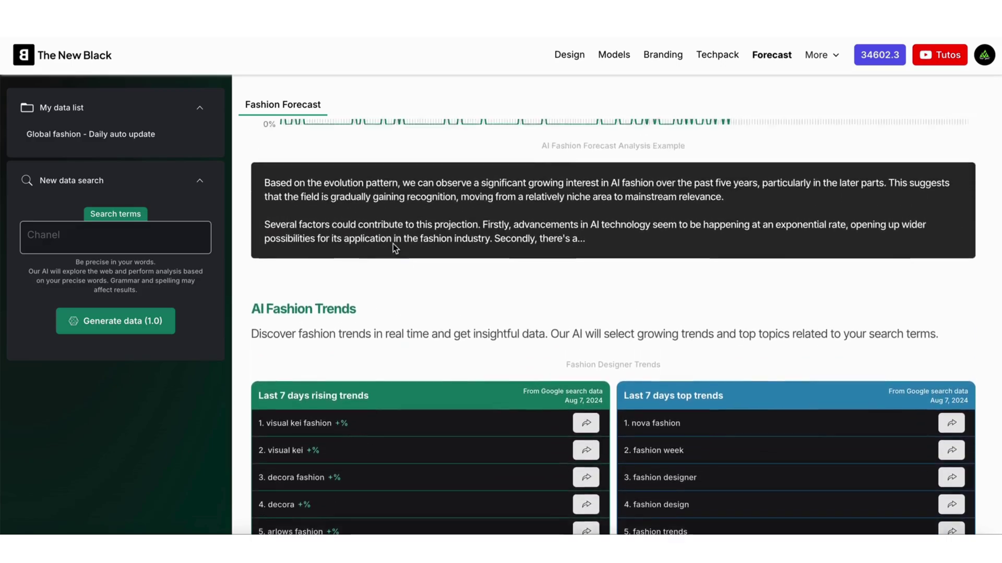
{"action": "scroll", "coordinate": [393, 243], "scroll_direction": "up", "scroll_amount": 5}
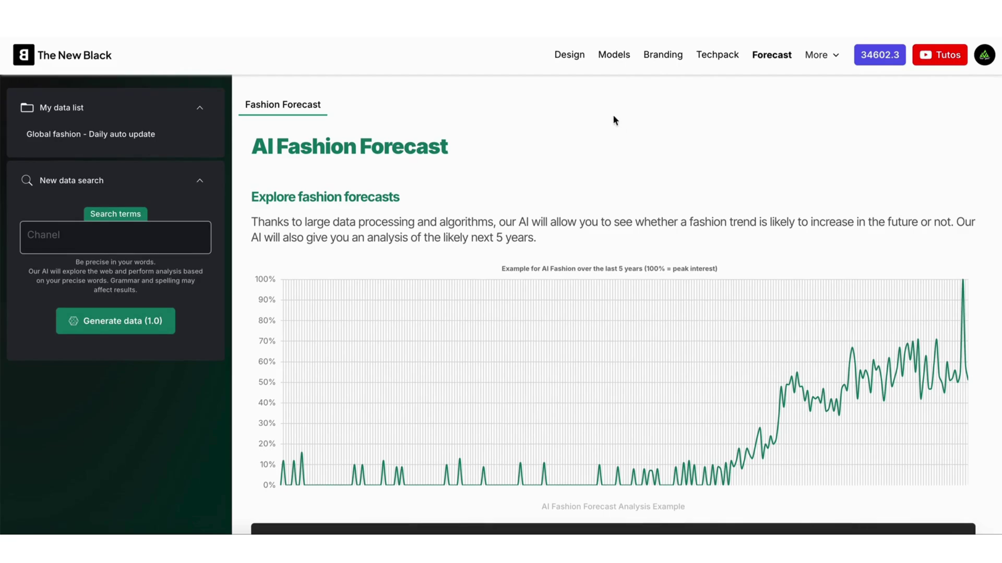
Back in the Design studio, switch to Image to image and view its variation options
{"action": "left_click", "coordinate": [571, 63]}
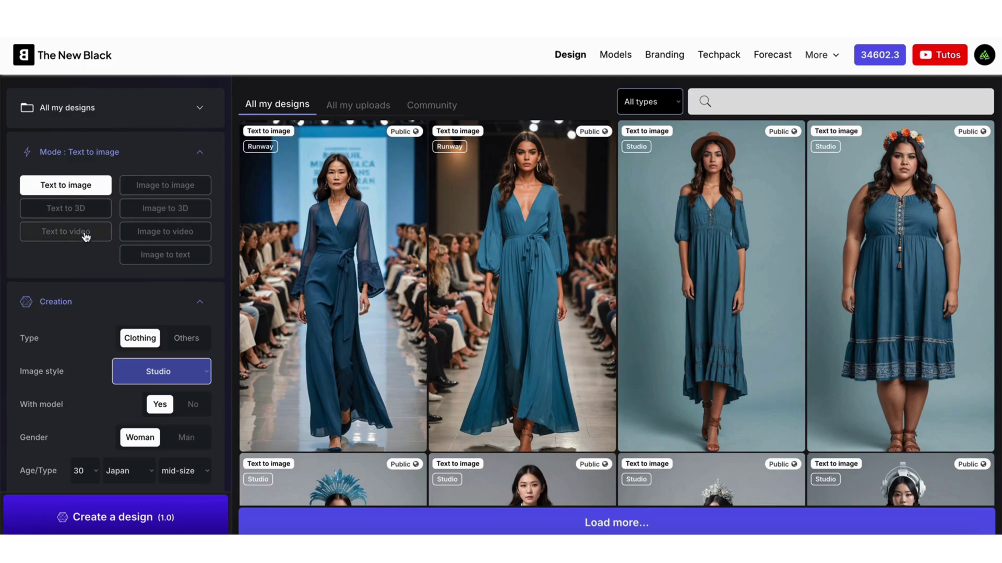
{"action": "scroll", "coordinate": [91, 251], "scroll_direction": "down", "scroll_amount": 1}
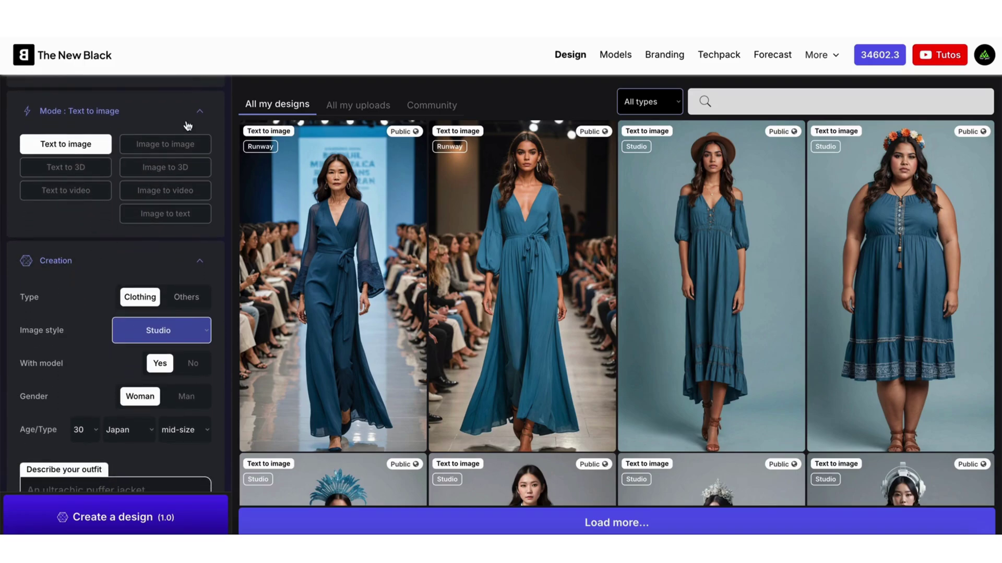
{"action": "left_click", "coordinate": [171, 148]}
{"action": "scroll", "coordinate": [129, 273], "scroll_direction": "down", "scroll_amount": 2}
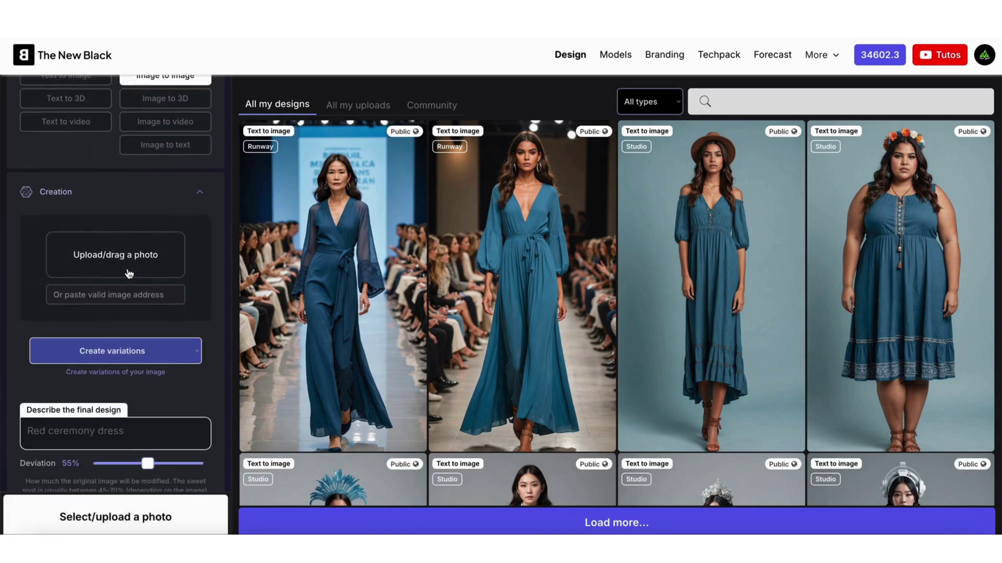
{"action": "left_click", "coordinate": [113, 349]}
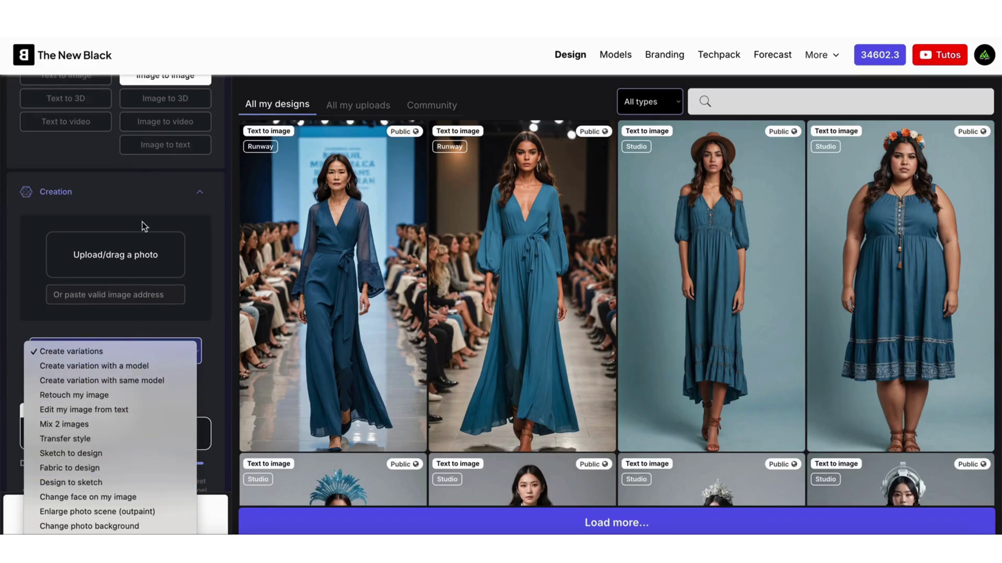
{"action": "left_click", "coordinate": [141, 186]}
{"action": "scroll", "coordinate": [141, 186], "scroll_direction": "up", "scroll_amount": 3}
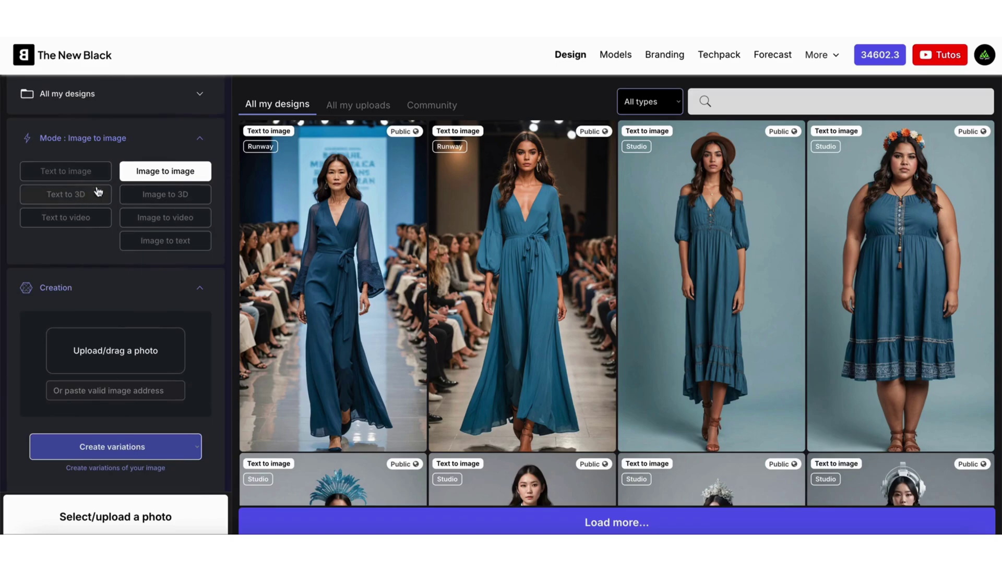
Try the Text to 3D and Image to 3D modes, then settle on Text to image
{"action": "left_click", "coordinate": [78, 195]}
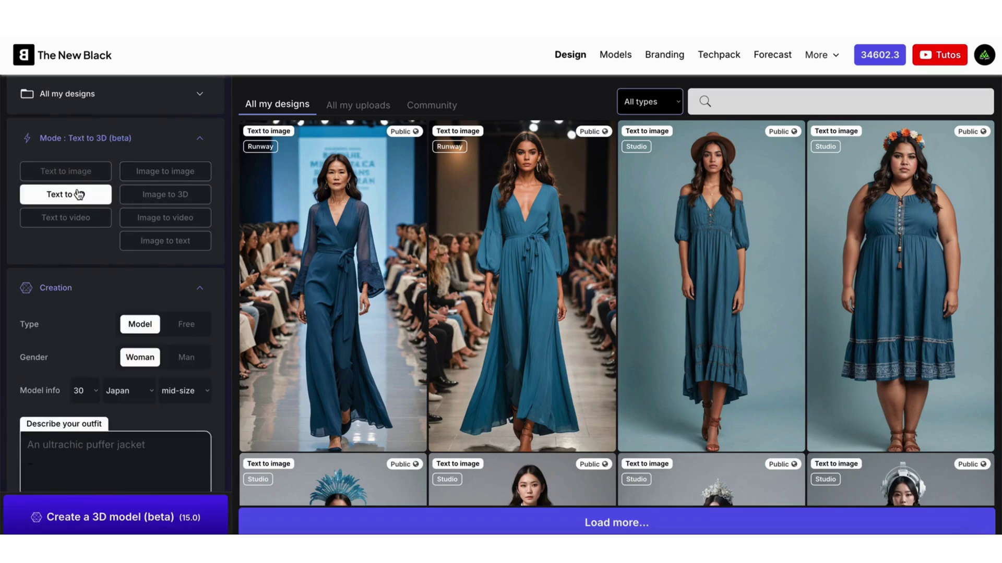
{"action": "left_click", "coordinate": [140, 203]}
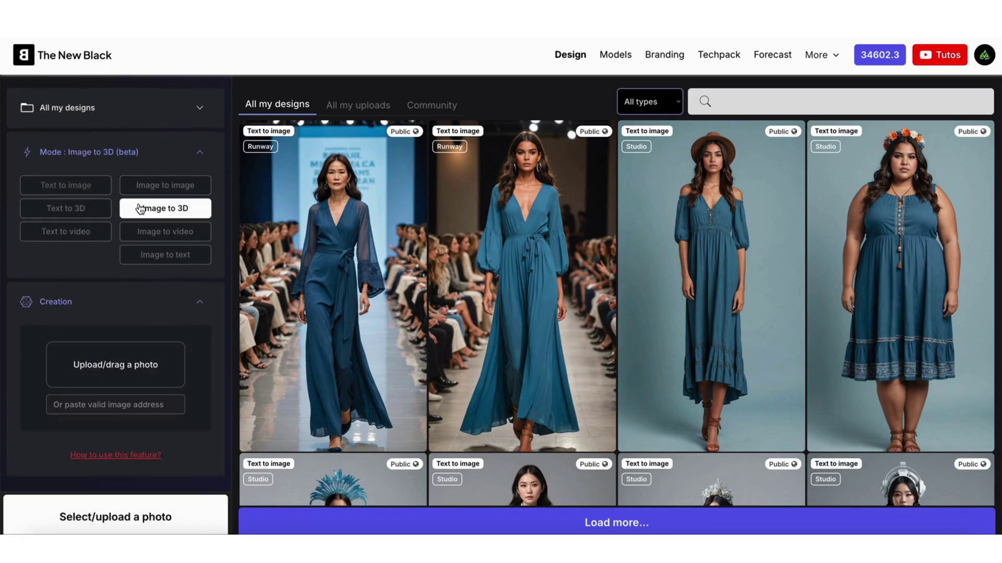
{"action": "left_click", "coordinate": [78, 186]}
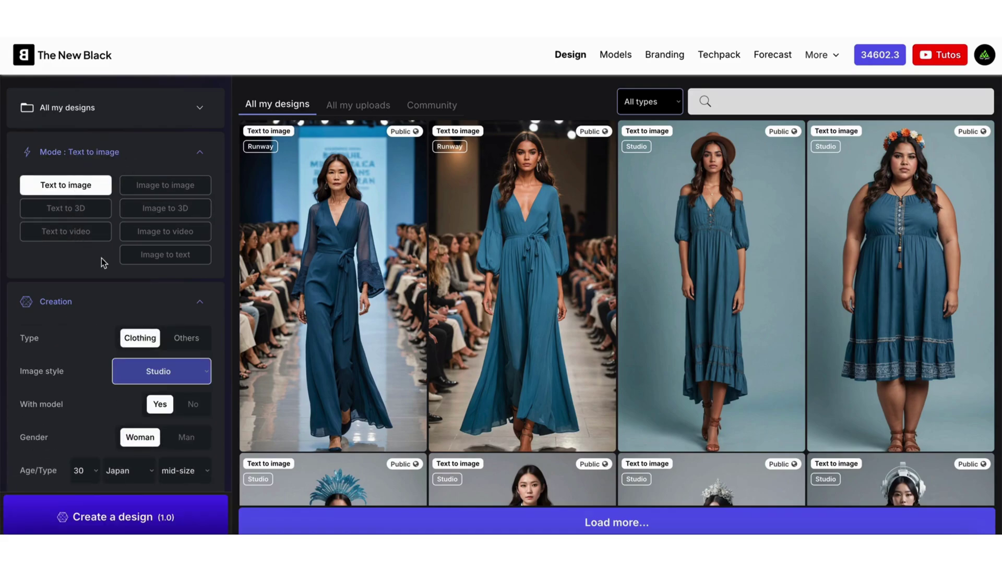
Look at the Others item types, then set the design type back to Clothing
{"action": "scroll", "coordinate": [110, 304], "scroll_direction": "down", "scroll_amount": 3}
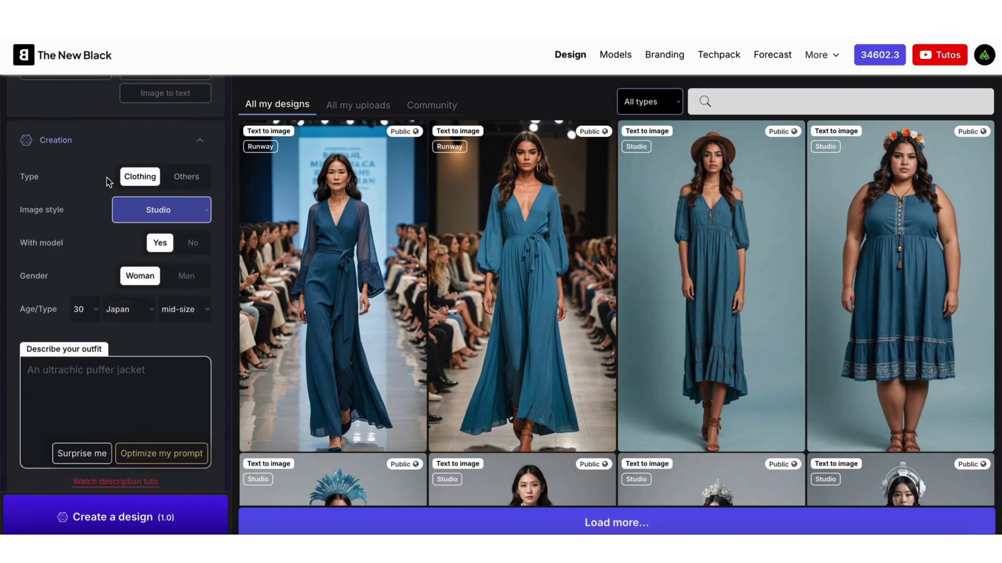
{"action": "left_click", "coordinate": [189, 181]}
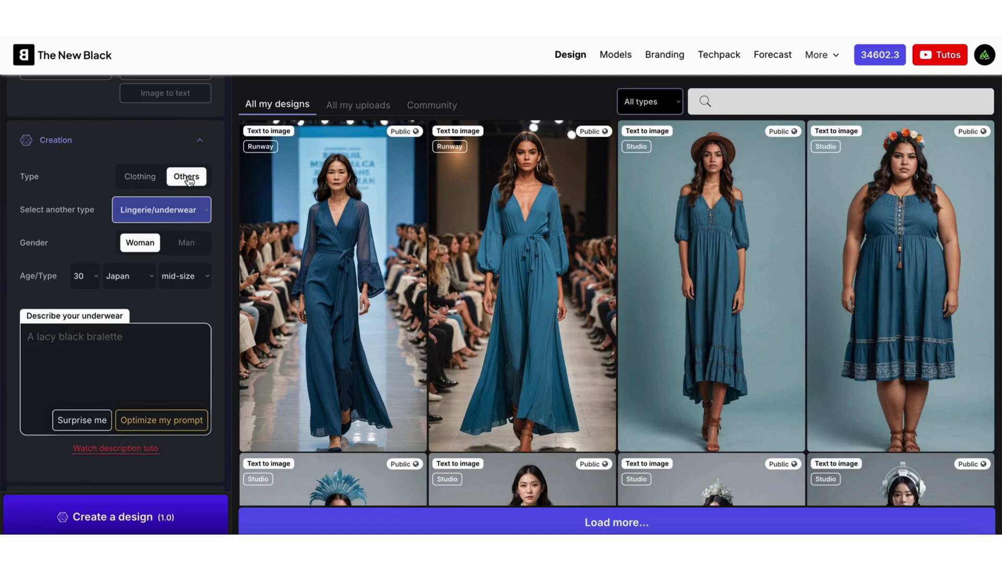
{"action": "left_click", "coordinate": [168, 209]}
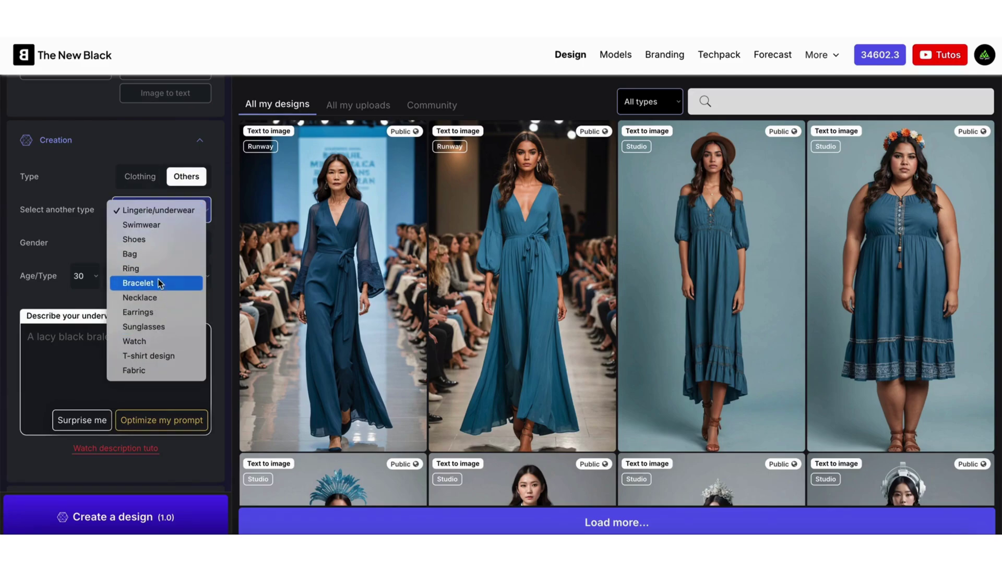
{"action": "left_click", "coordinate": [141, 177]}
{"action": "left_click", "coordinate": [141, 178]}
Try the Runway, Freestyle and Silhouette image styles, then return to Studio
{"action": "scroll", "coordinate": [99, 239], "scroll_direction": "down", "scroll_amount": 1}
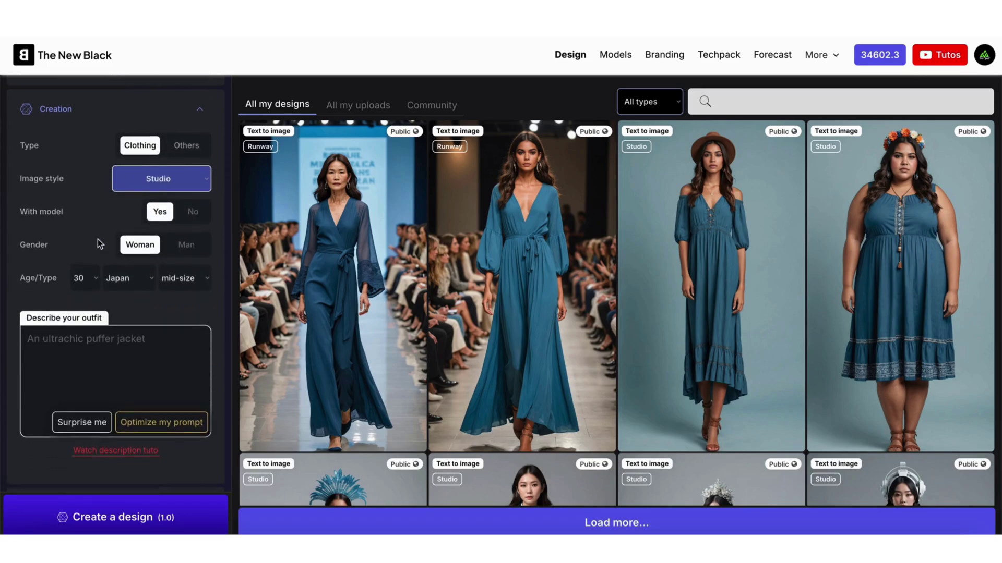
{"action": "left_click", "coordinate": [154, 183]}
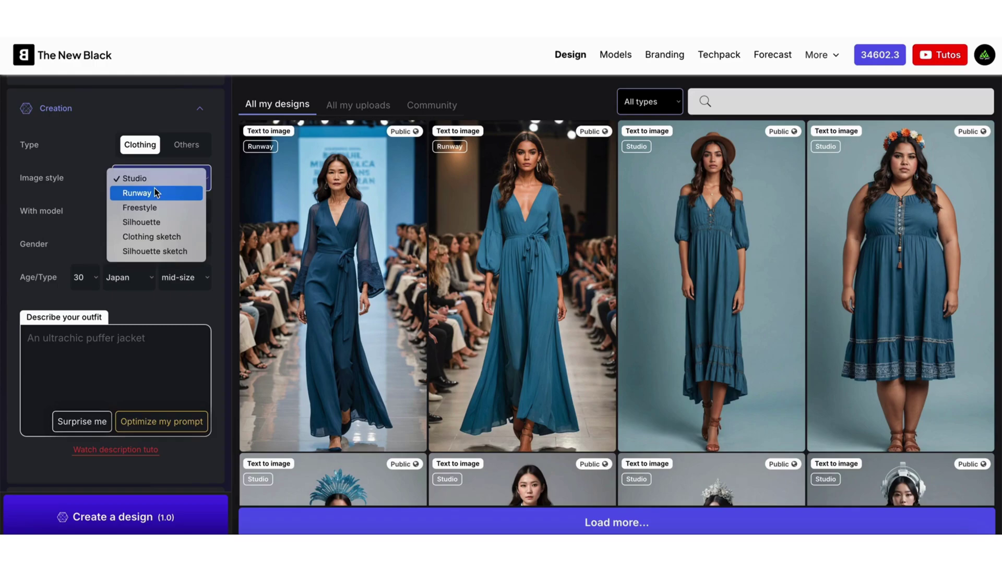
{"action": "left_click", "coordinate": [156, 193]}
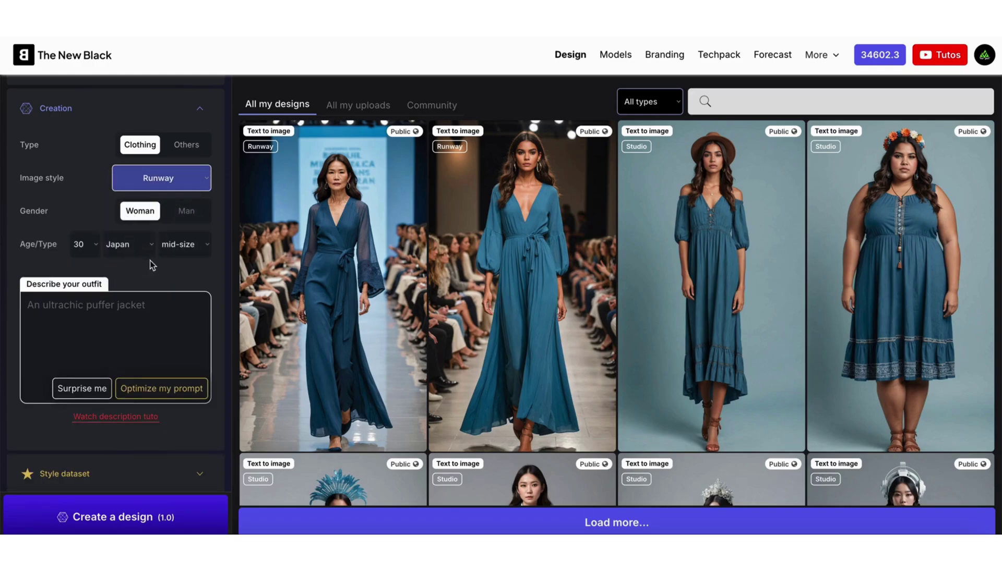
{"action": "left_click", "coordinate": [160, 179]}
{"action": "left_click", "coordinate": [160, 197]}
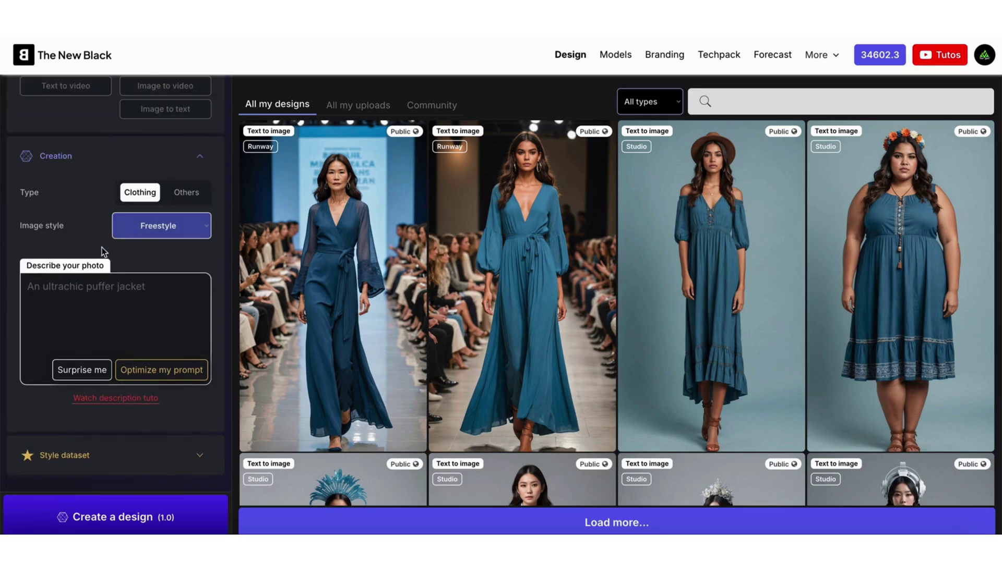
{"action": "left_click", "coordinate": [173, 226]}
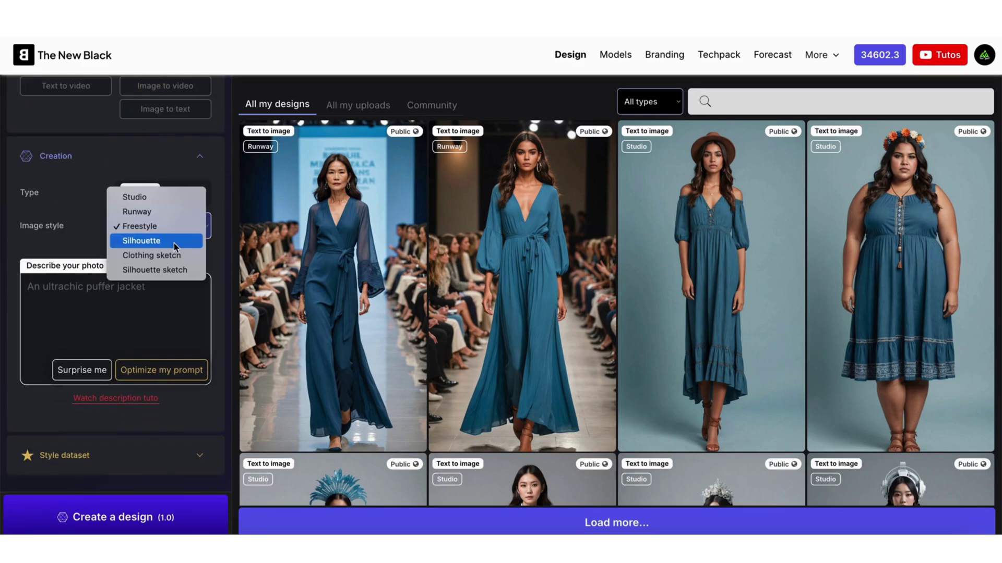
{"action": "left_click", "coordinate": [157, 241]}
{"action": "scroll", "coordinate": [123, 346], "scroll_direction": "down", "scroll_amount": 1}
{"action": "scroll", "coordinate": [123, 347], "scroll_direction": "down", "scroll_amount": 4}
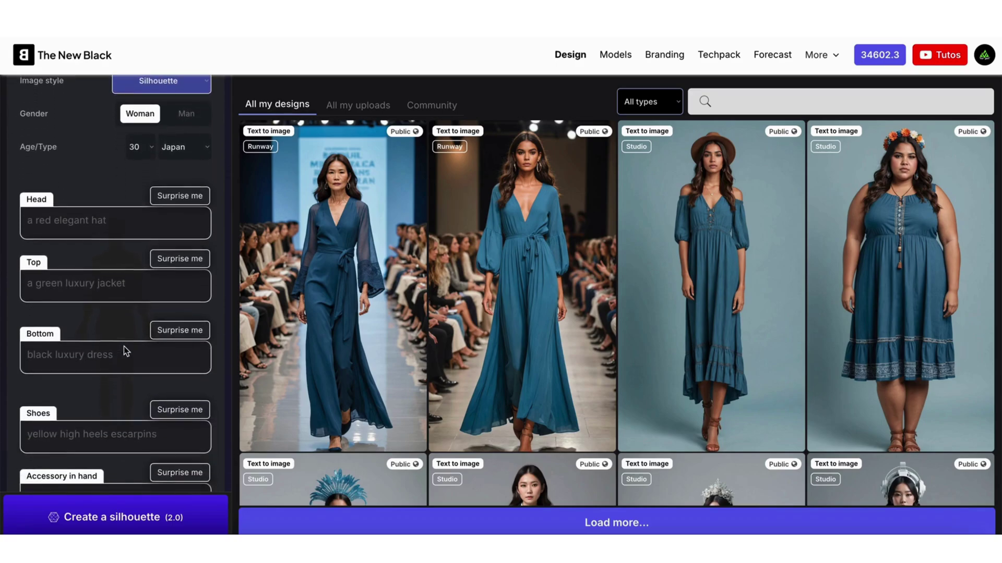
{"action": "scroll", "coordinate": [124, 347], "scroll_direction": "up", "scroll_amount": 5}
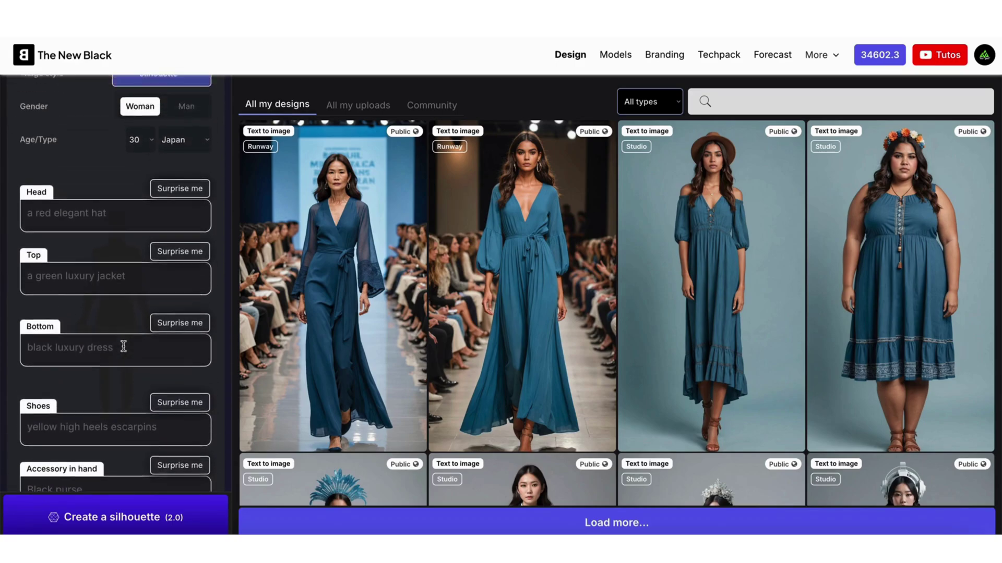
{"action": "left_click", "coordinate": [156, 180]}
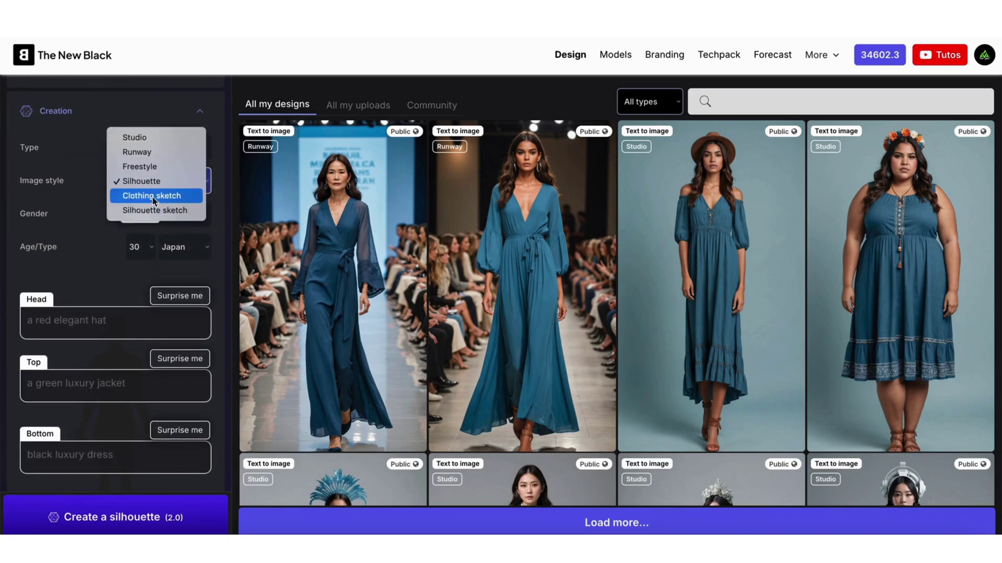
{"action": "left_click", "coordinate": [141, 138]}
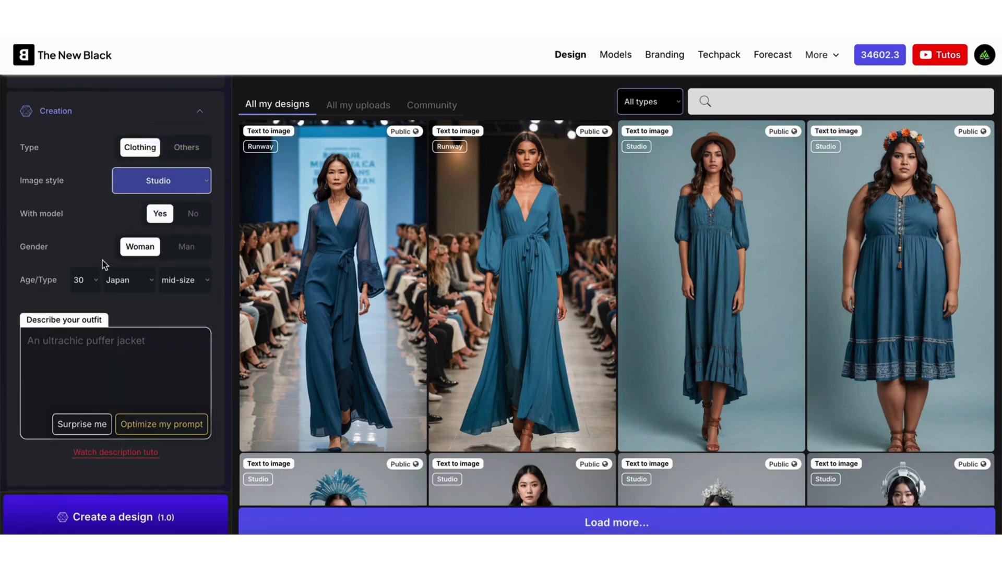
Set the model to a woman aged 20, Japanese nationality, mid-size body
{"action": "left_click", "coordinate": [180, 252]}
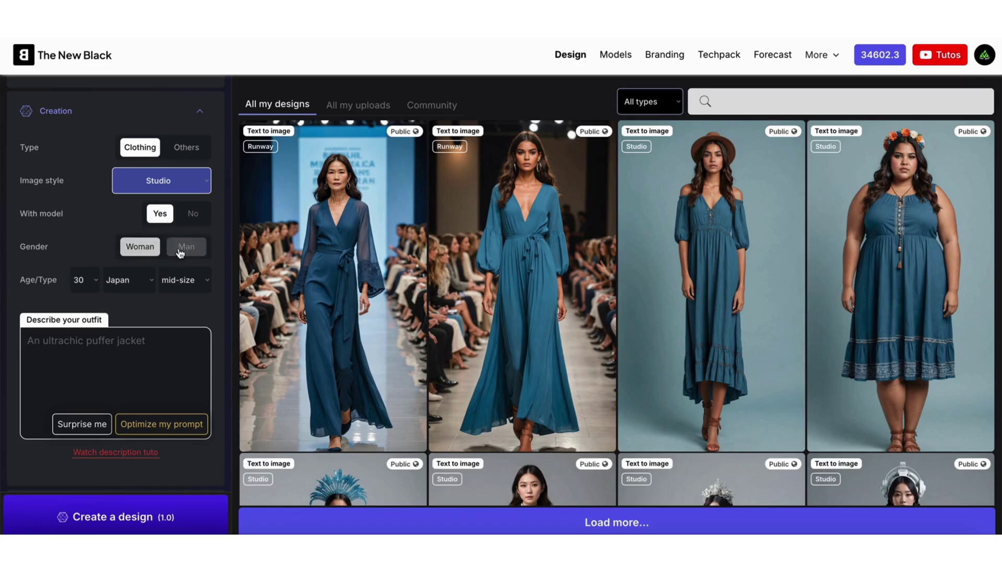
{"action": "left_click", "coordinate": [137, 250]}
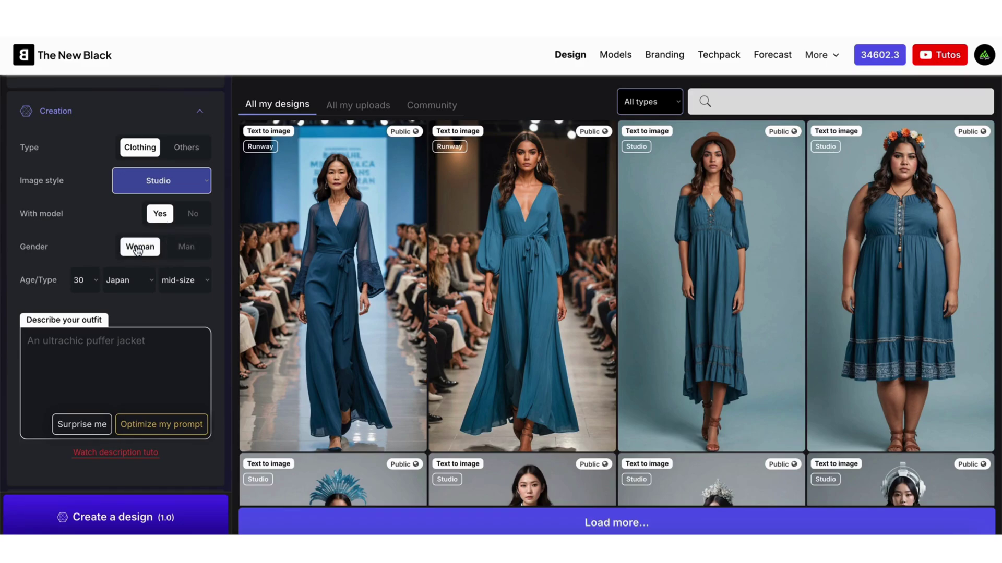
{"action": "left_click", "coordinate": [84, 280]}
{"action": "left_click", "coordinate": [82, 267]}
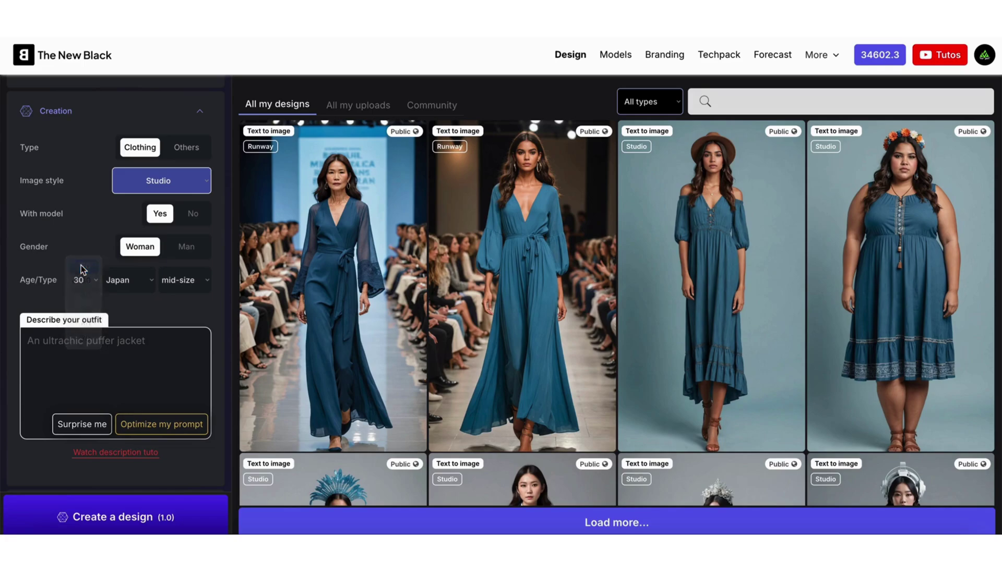
{"action": "left_click", "coordinate": [128, 280]}
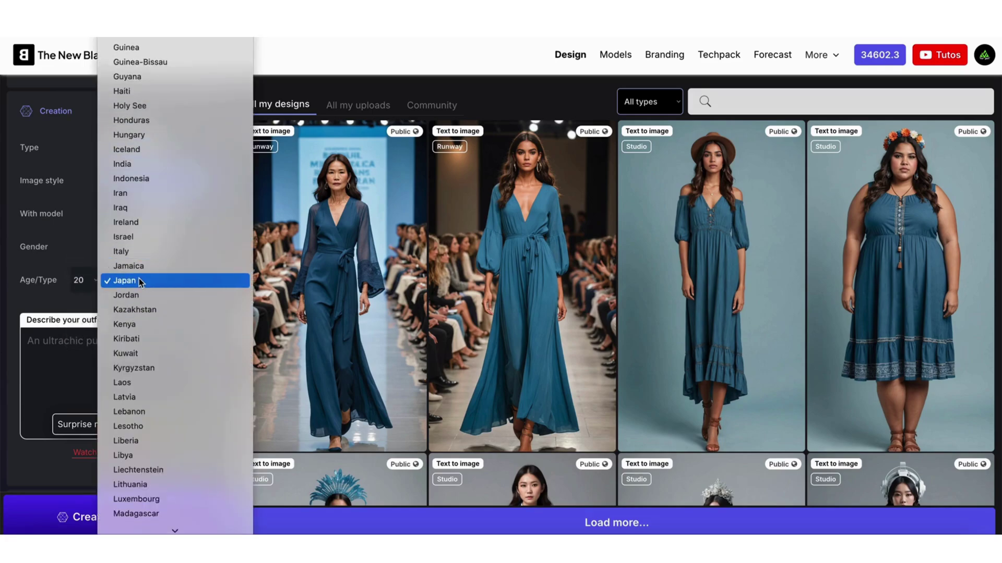
{"action": "left_click", "coordinate": [140, 282]}
{"action": "left_click", "coordinate": [184, 286]}
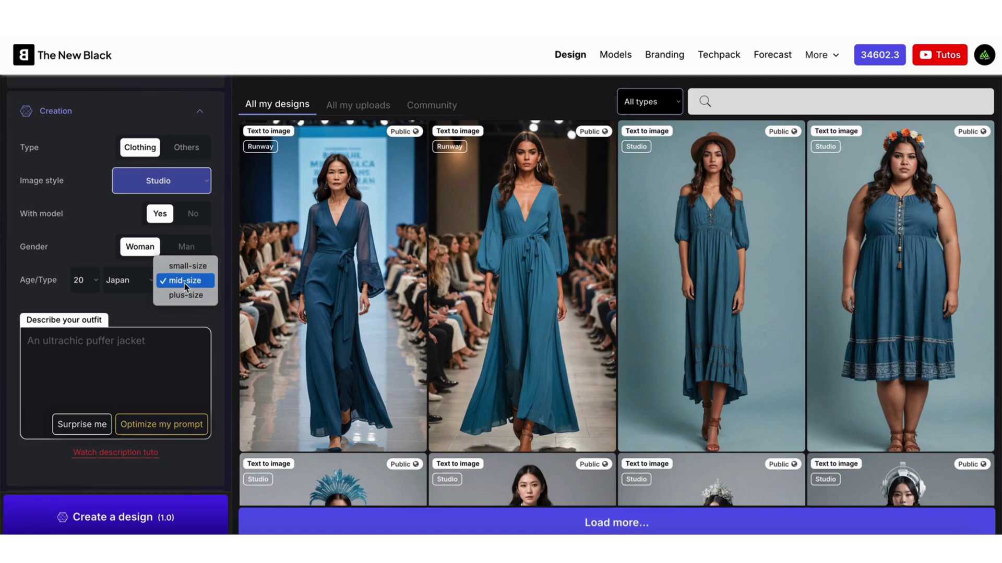
{"action": "left_click", "coordinate": [183, 284]}
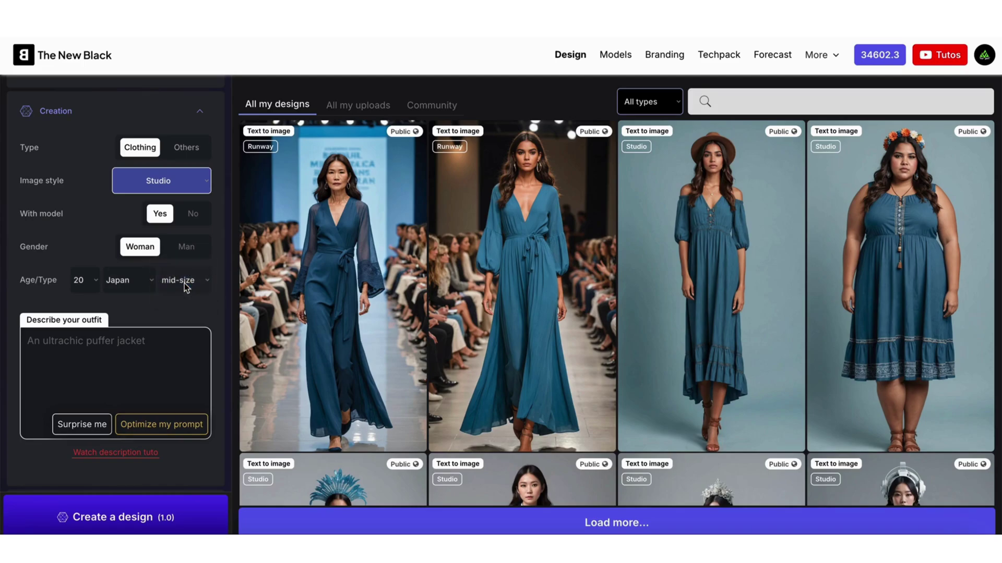
Describe the outfit as 'futuristic jumpsuit with a boho style' and create the design
{"action": "left_click", "coordinate": [160, 366]}
{"action": "type", "text": "fu"}
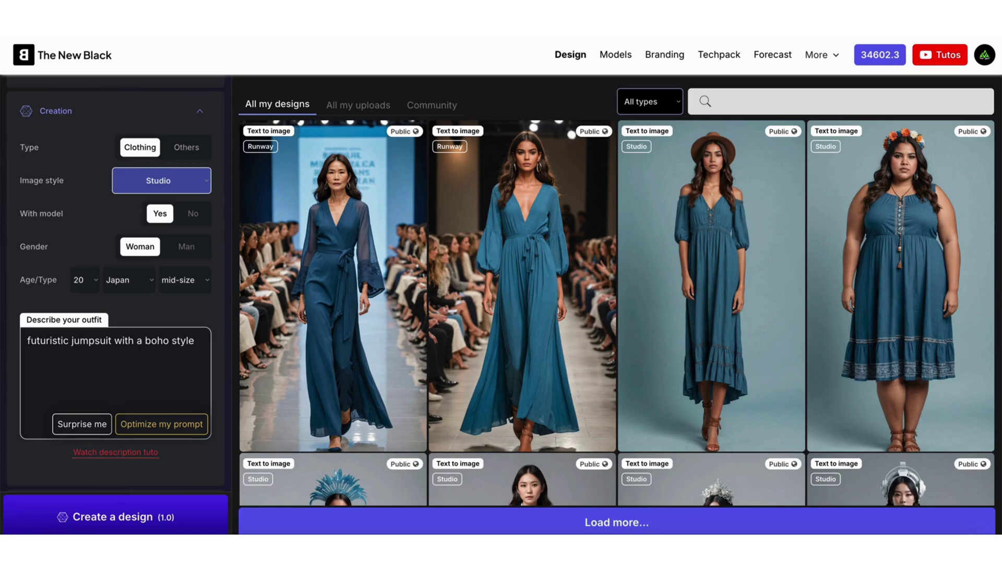
{"action": "left_click", "coordinate": [125, 526]}
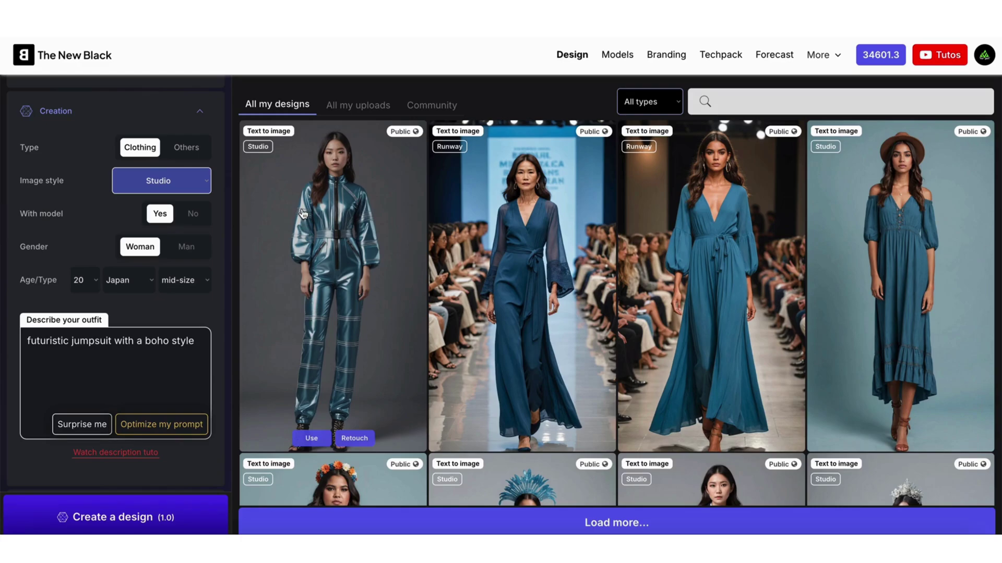
Open the jumpsuit design in the retouch studio, scroll its tools, then close it
{"action": "left_click", "coordinate": [329, 310]}
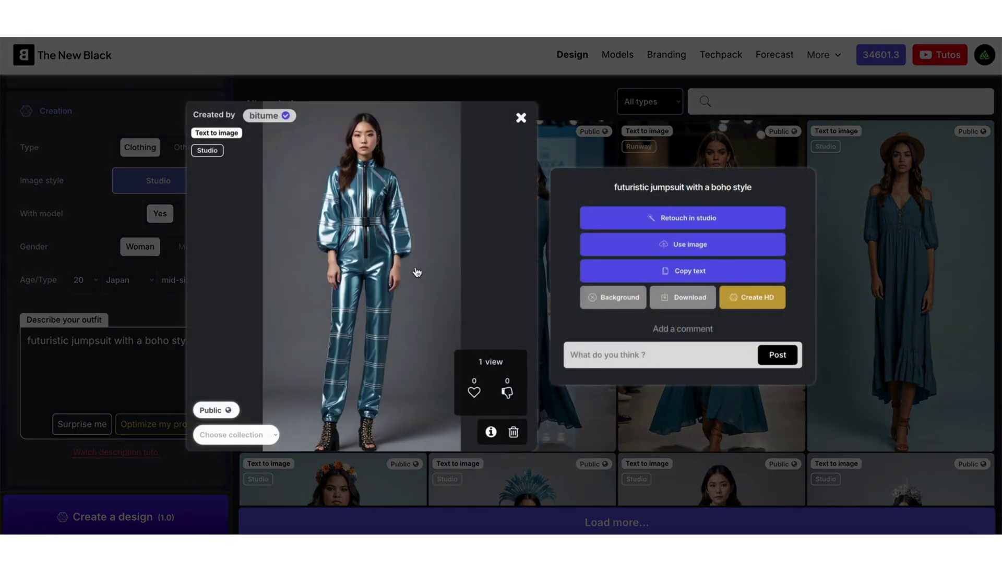
{"action": "left_click", "coordinate": [685, 229]}
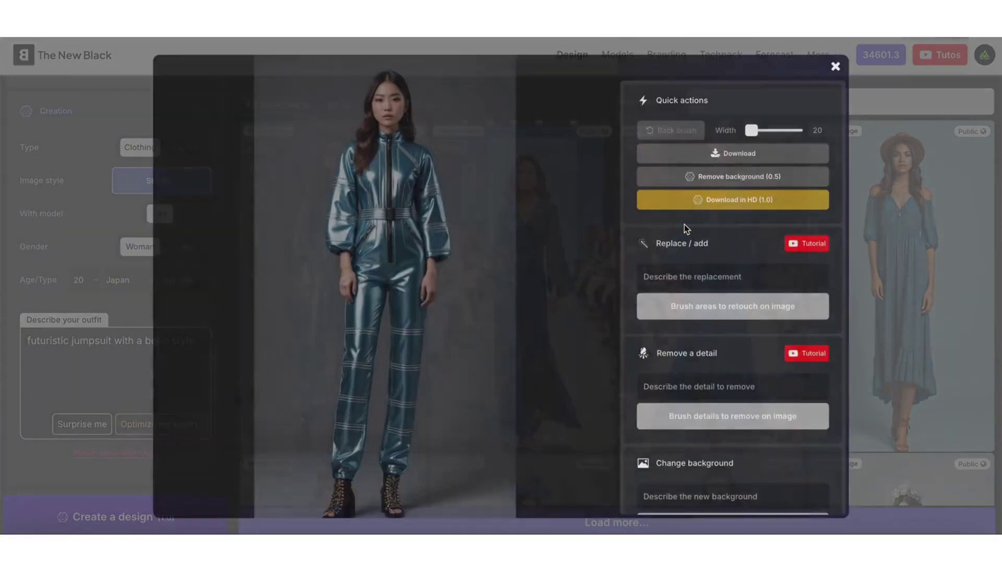
{"action": "scroll", "coordinate": [702, 261], "scroll_direction": "down", "scroll_amount": 2}
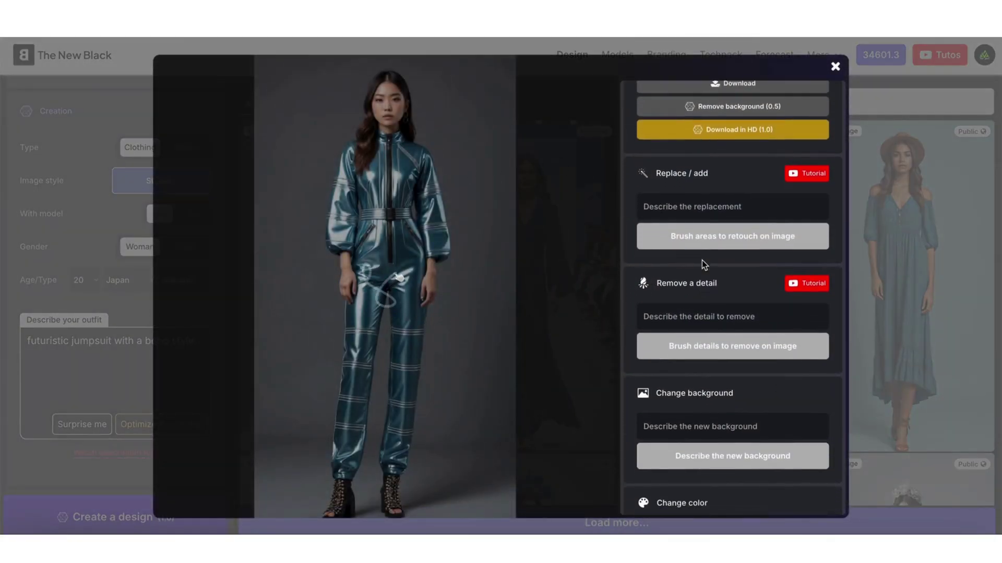
{"action": "scroll", "coordinate": [689, 328], "scroll_direction": "down", "scroll_amount": 2}
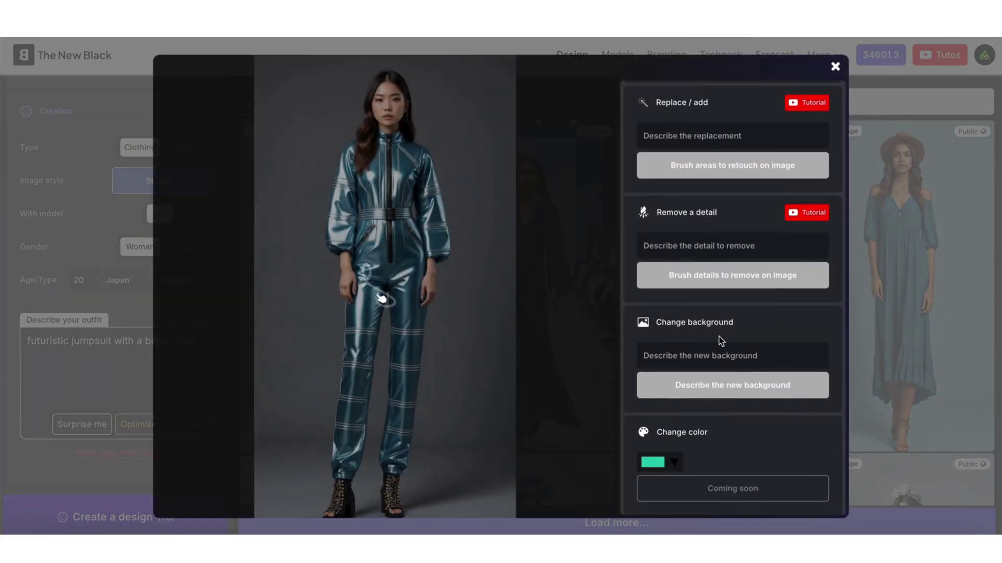
{"action": "scroll", "coordinate": [719, 336], "scroll_direction": "down", "scroll_amount": 1}
{"action": "scroll", "coordinate": [719, 336], "scroll_direction": "up", "scroll_amount": 5}
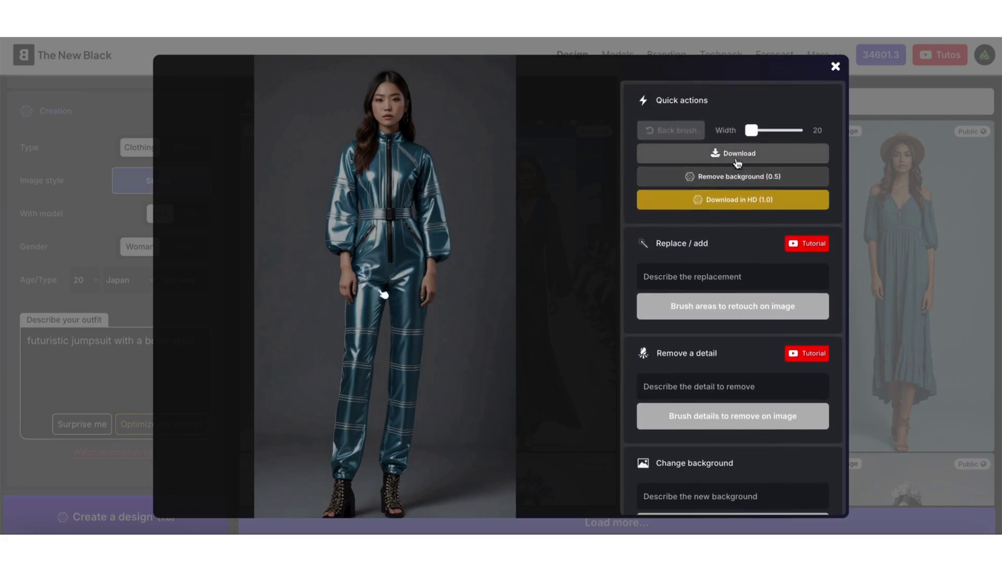
{"action": "left_click", "coordinate": [835, 68]}
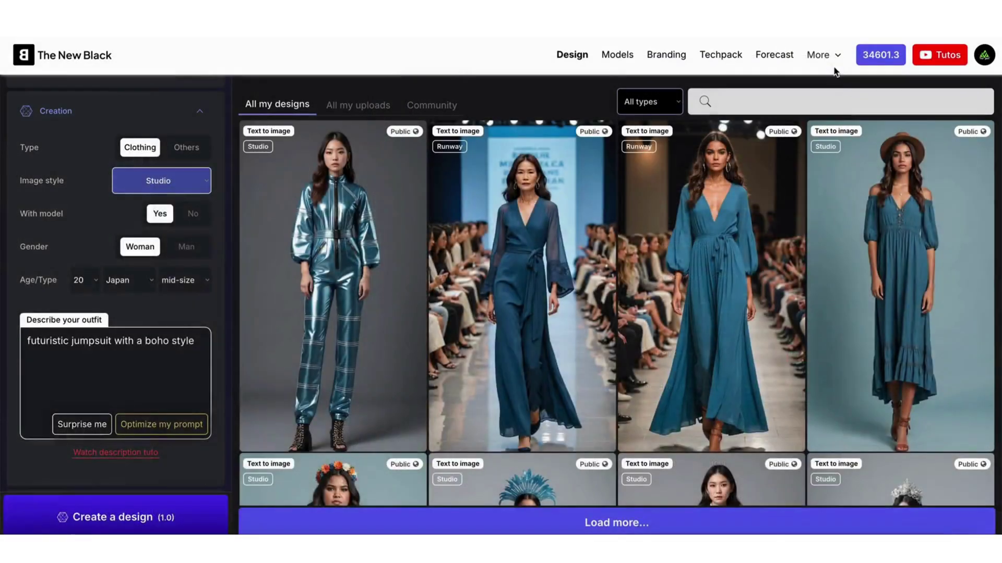
Load the jumpsuit design as the Image to image source with Create variations selected
{"action": "left_click", "coordinate": [331, 247]}
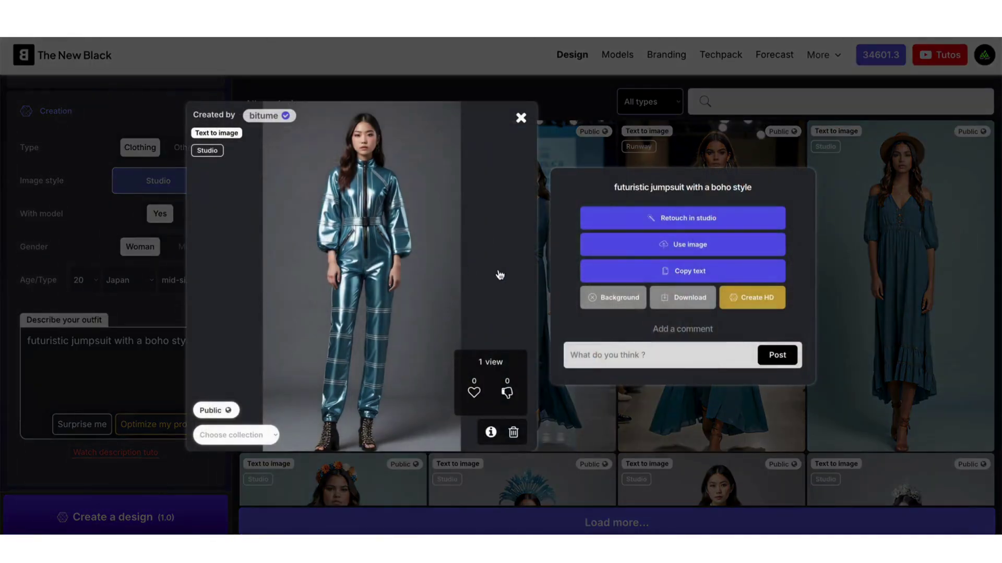
{"action": "left_click", "coordinate": [686, 249]}
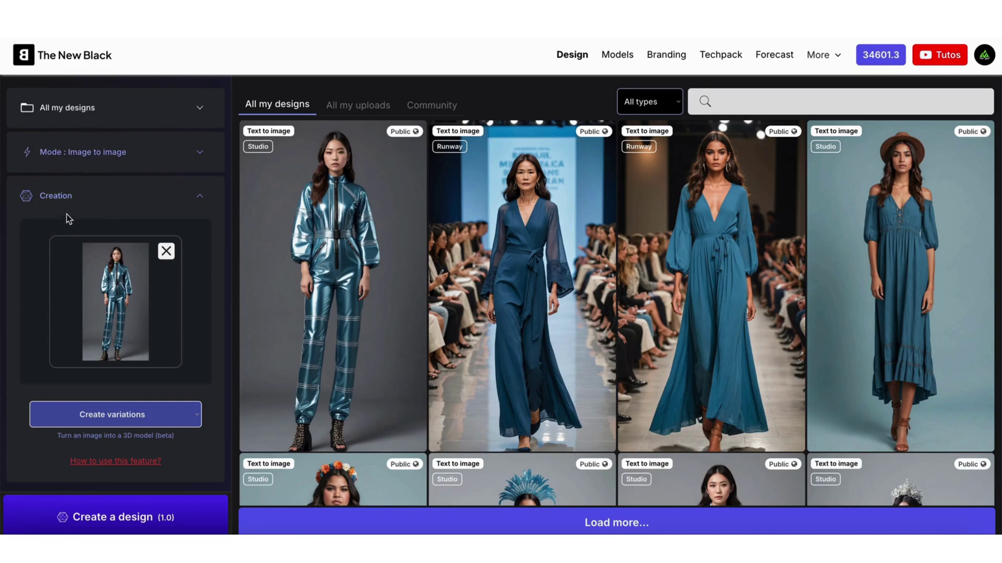
{"action": "scroll", "coordinate": [111, 311], "scroll_direction": "down", "scroll_amount": 1}
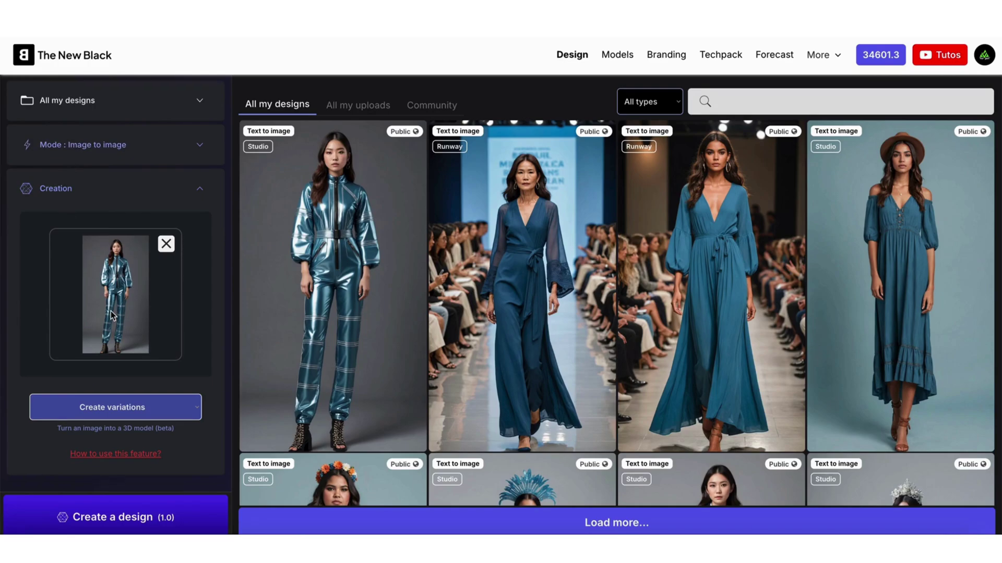
{"action": "left_click", "coordinate": [125, 412]}
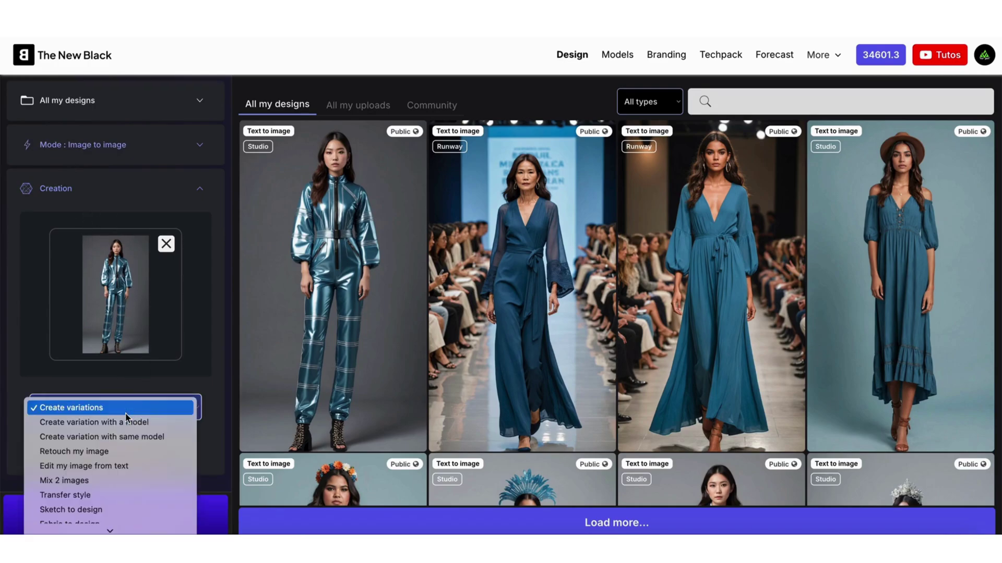
{"action": "left_click", "coordinate": [219, 396]}
{"action": "scroll", "coordinate": [218, 395], "scroll_direction": "up", "scroll_amount": 1}
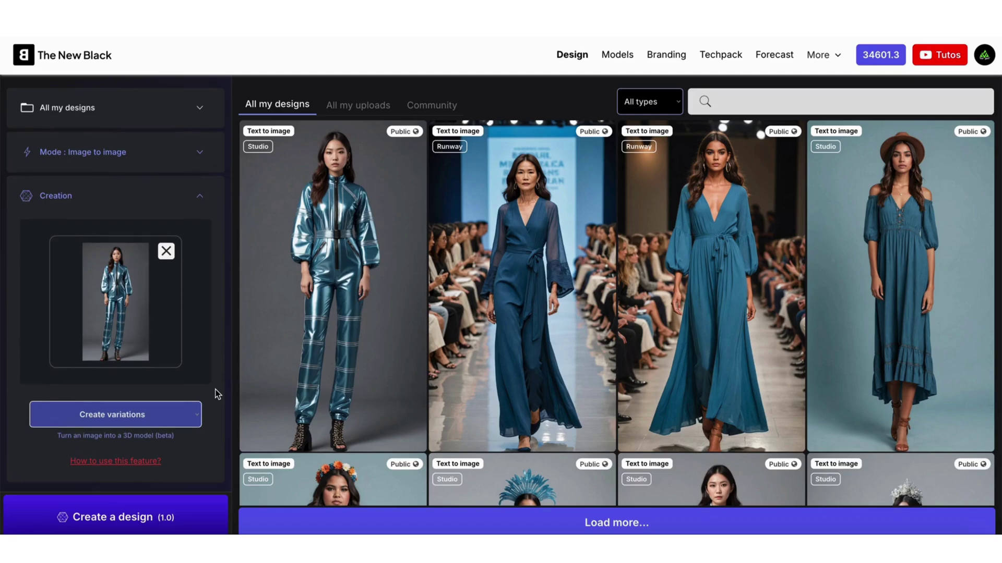
Download the jumpsuit image, view it in Preview, then close the viewer
{"action": "left_click", "coordinate": [308, 324]}
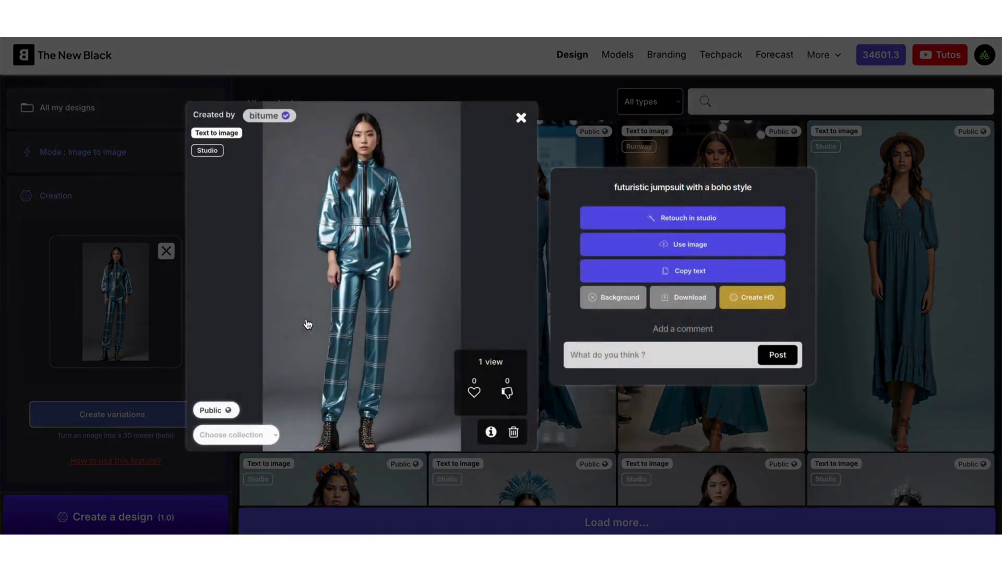
{"action": "left_click", "coordinate": [682, 305]}
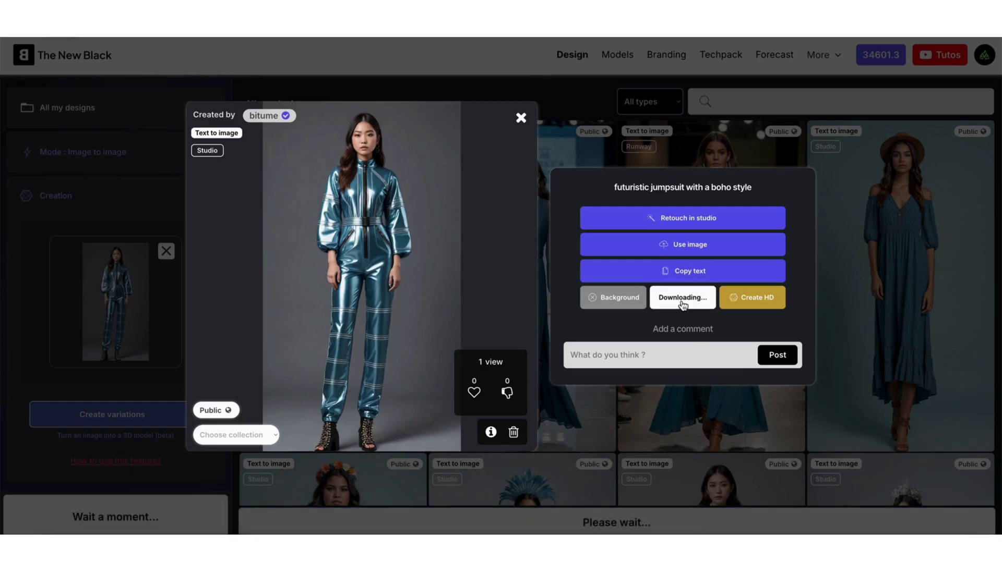
{"action": "left_click", "coordinate": [703, 40]}
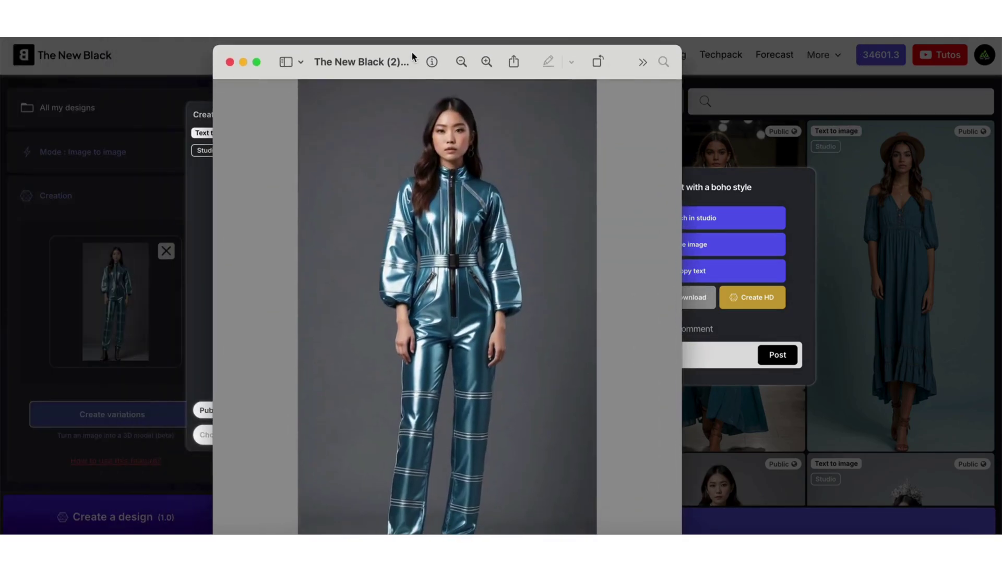
{"action": "left_click_drag", "start_coordinate": [404, 39], "coordinate": [406, 70]}
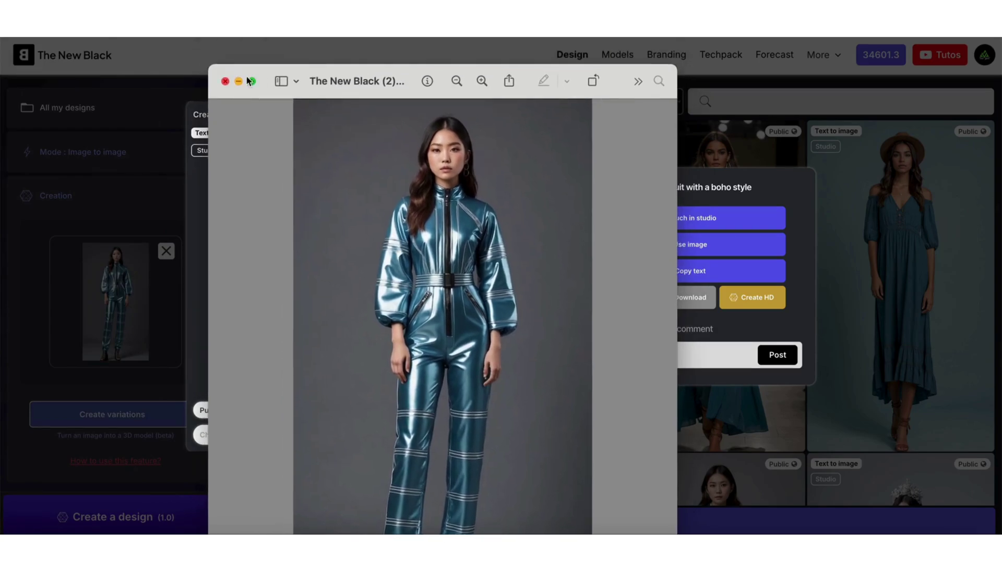
{"action": "left_click", "coordinate": [224, 81]}
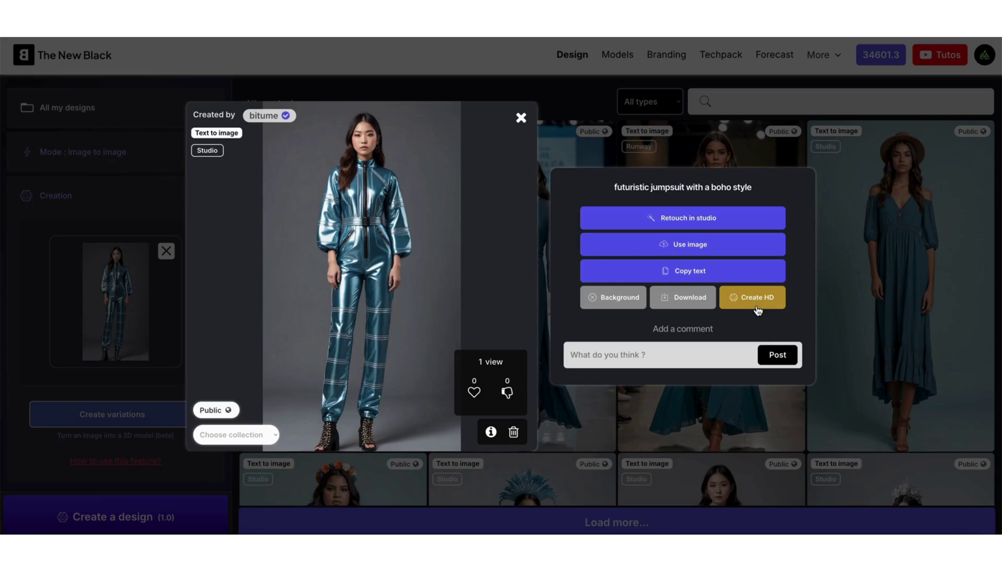
Close the jumpsuit details and browse the Community designs like the rainbow fur coat
{"action": "left_click", "coordinate": [520, 118]}
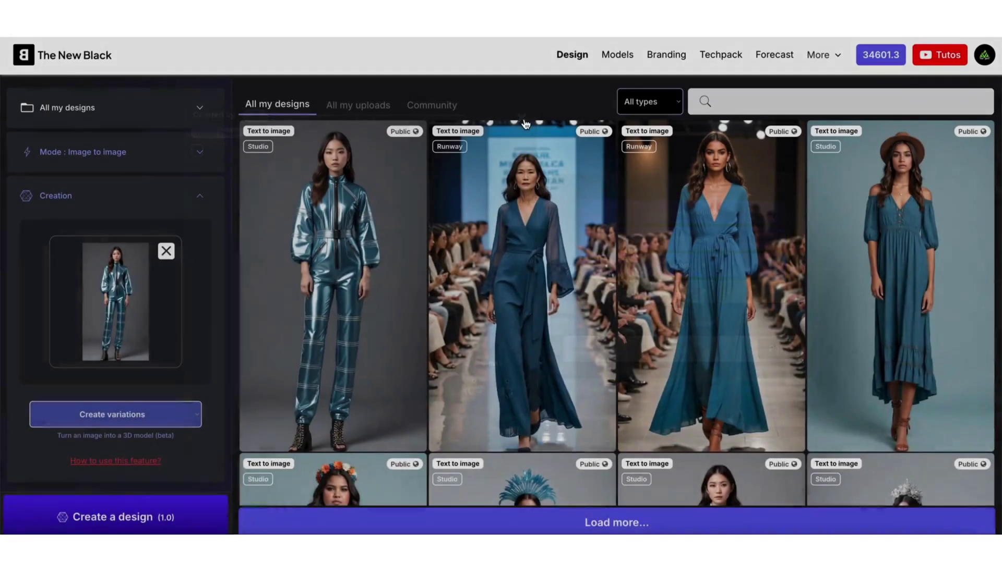
{"action": "mouse_move", "coordinate": [521, 223]}
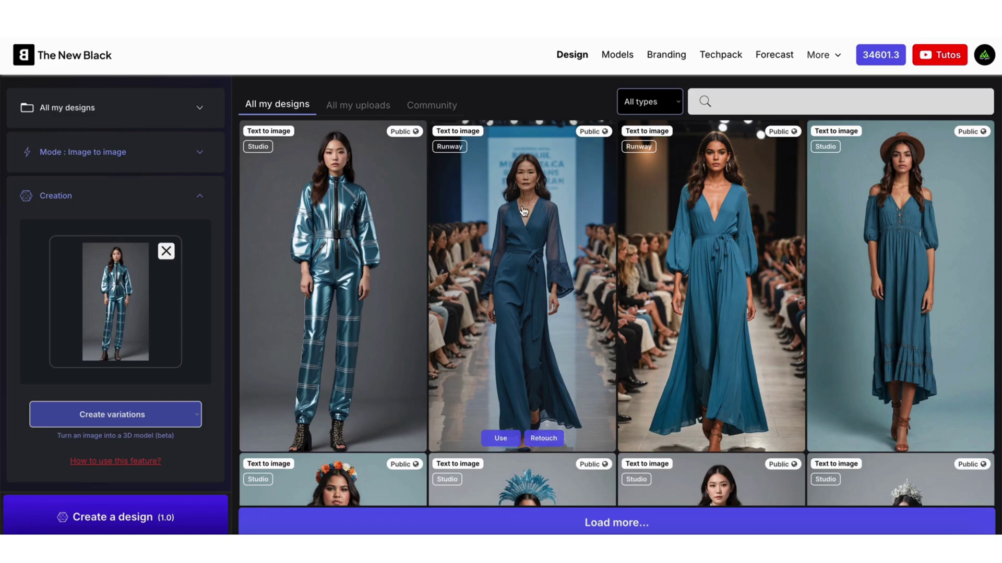
{"action": "left_click", "coordinate": [431, 108]}
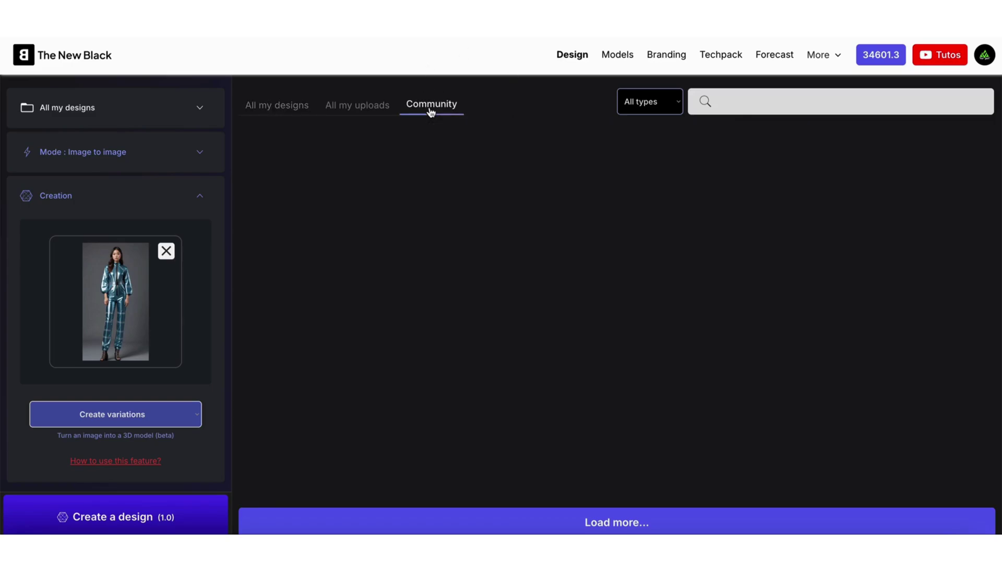
{"action": "mouse_move", "coordinate": [397, 256]}
{"action": "mouse_move", "coordinate": [442, 317]}
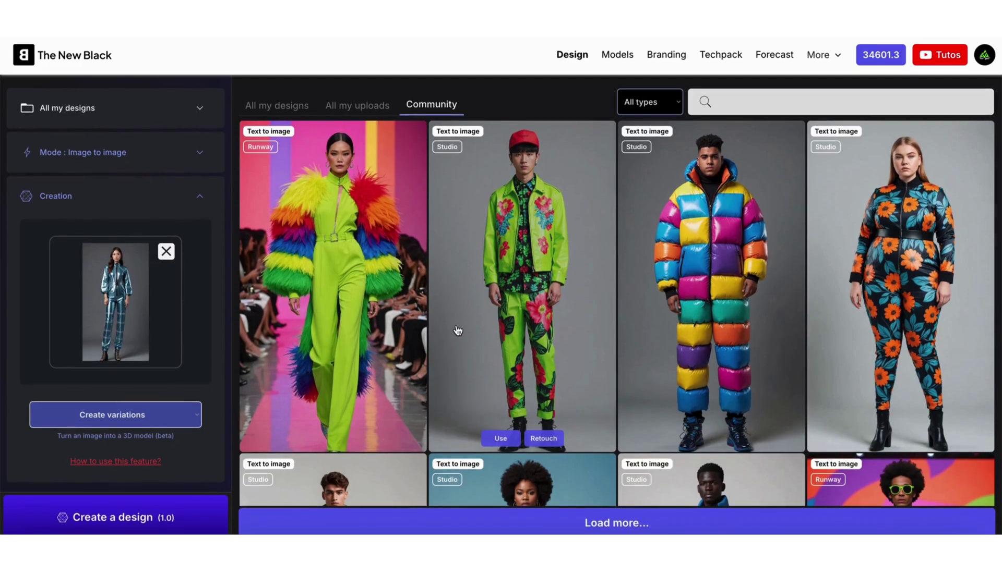
{"action": "mouse_move", "coordinate": [337, 135]}
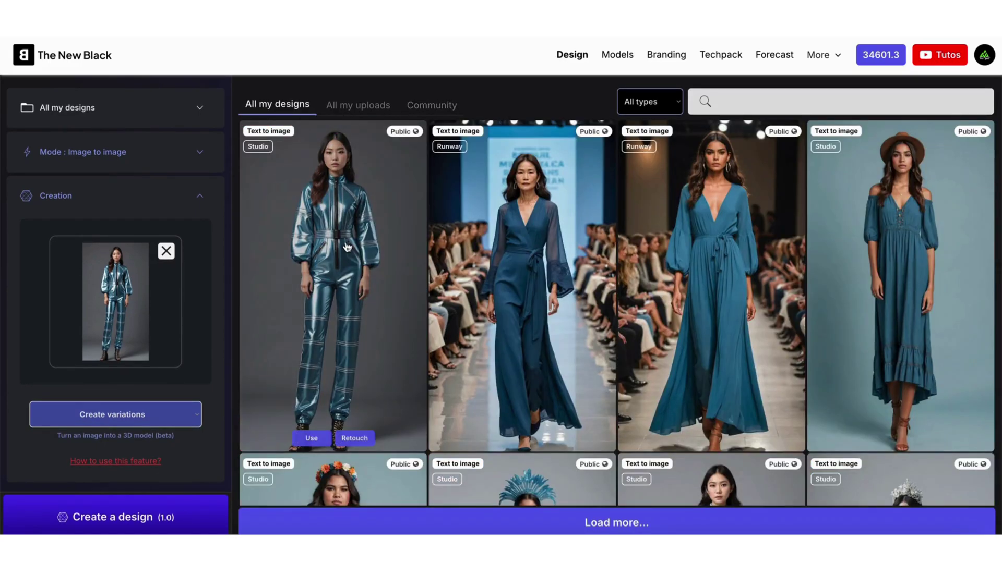
Set the futuristic jumpsuit design from Public to Private, then return to the Community gallery
{"action": "left_click", "coordinate": [347, 247]}
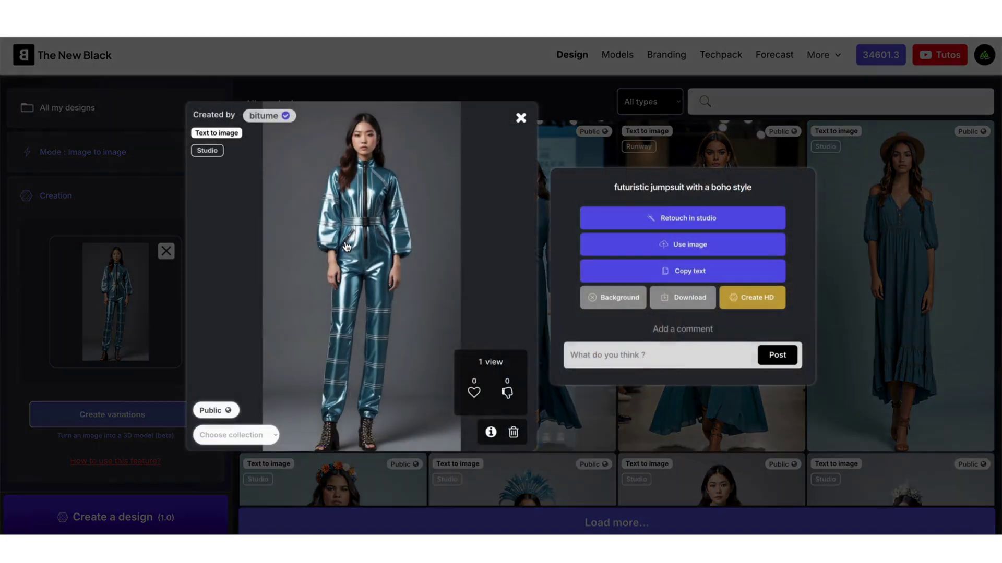
{"action": "left_click", "coordinate": [215, 411]}
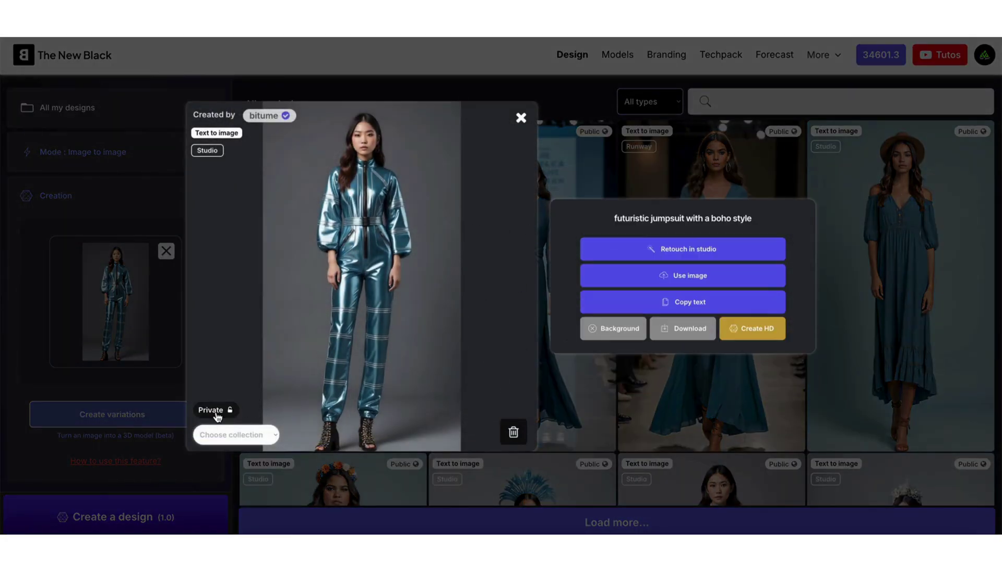
{"action": "left_click", "coordinate": [521, 118]}
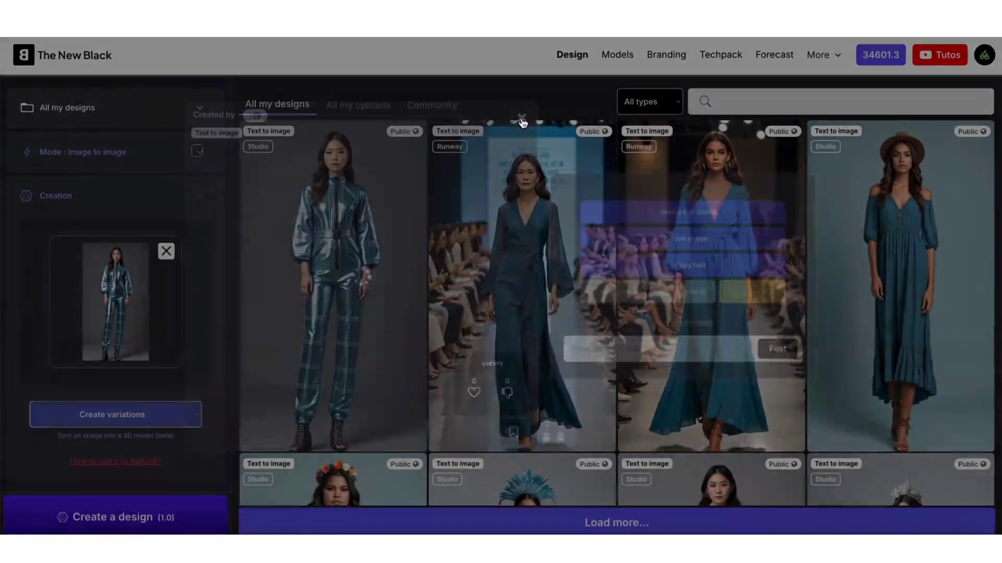
{"action": "left_click", "coordinate": [394, 131]}
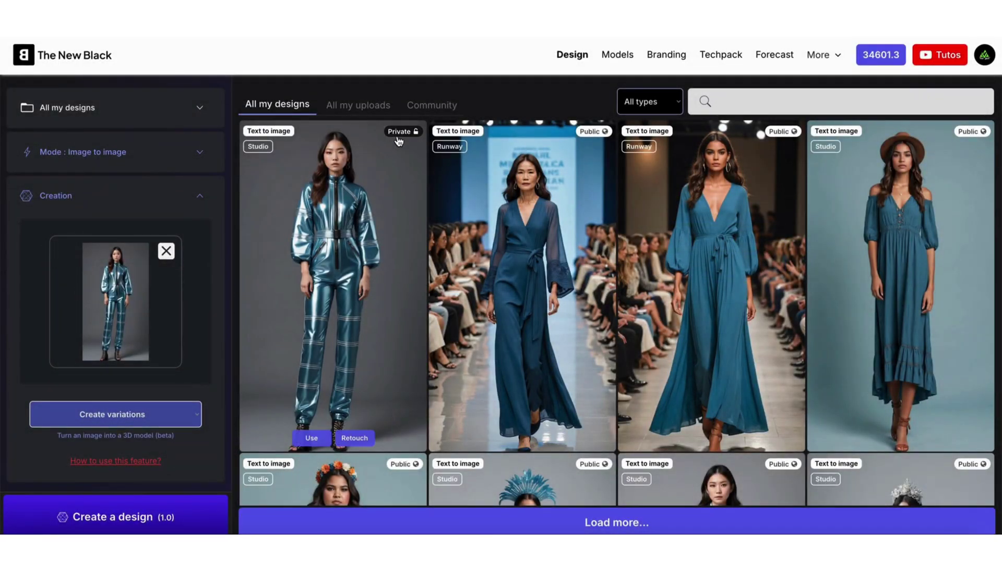
{"action": "left_click", "coordinate": [425, 106]}
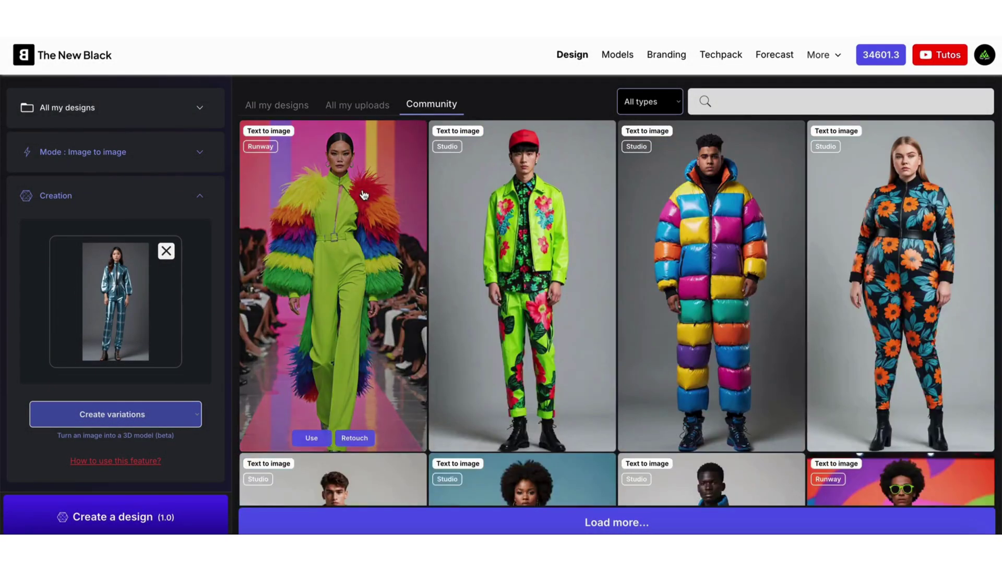
Load the green floral community outfit as the creation source image, then remove it again
{"action": "scroll", "coordinate": [487, 306], "scroll_direction": "down", "scroll_amount": 4}
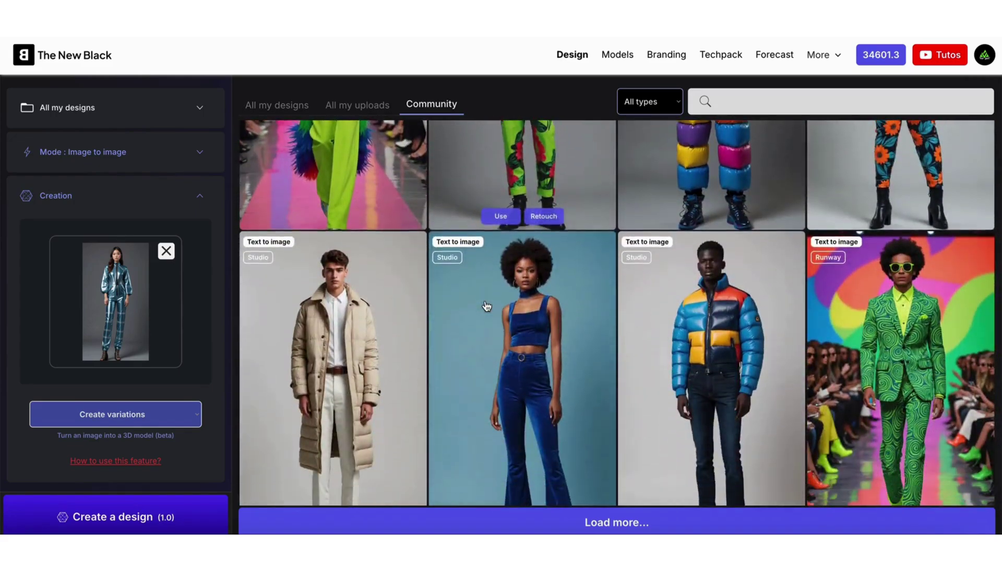
{"action": "scroll", "coordinate": [487, 307], "scroll_direction": "down", "scroll_amount": 3}
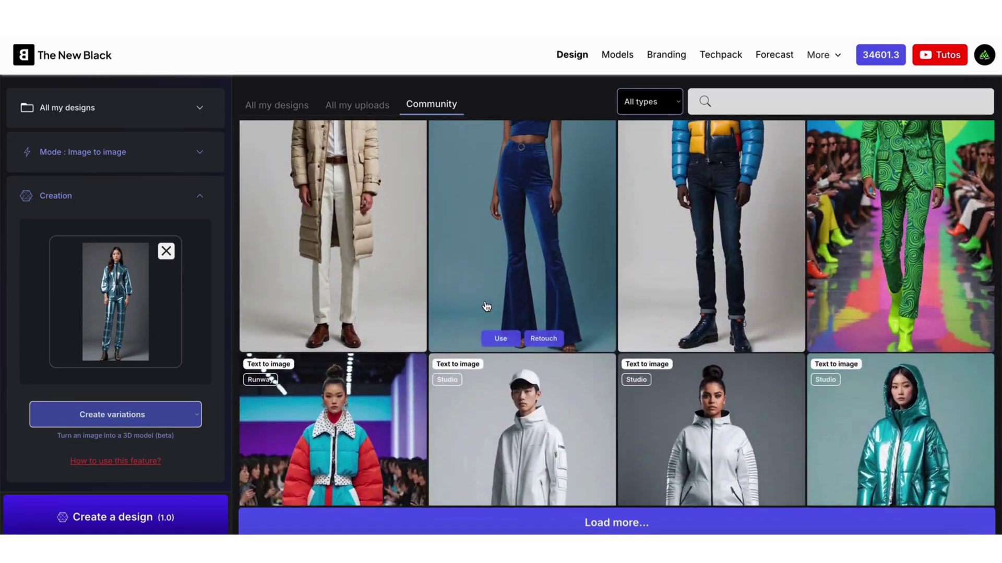
{"action": "scroll", "coordinate": [486, 306], "scroll_direction": "up", "scroll_amount": 5}
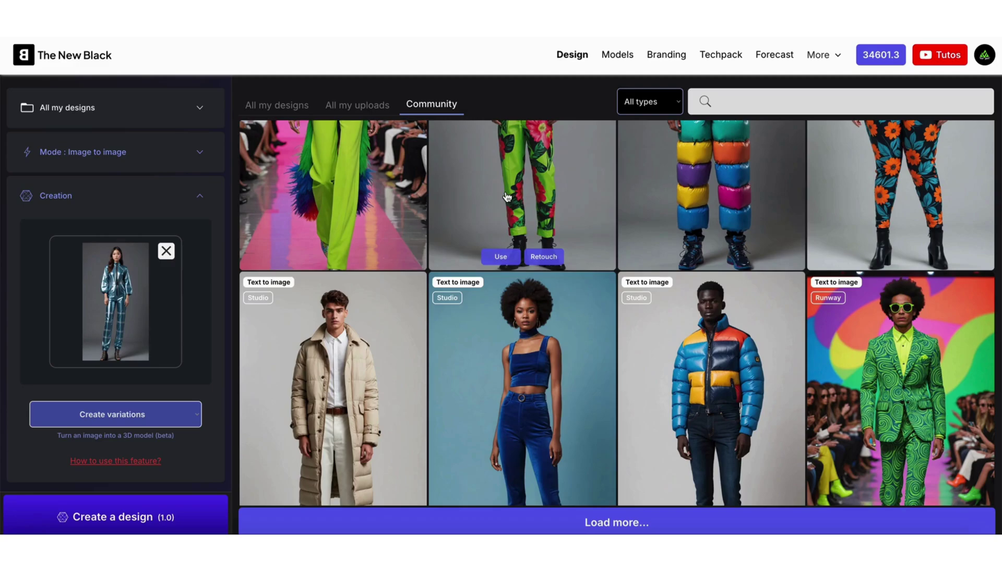
{"action": "left_click", "coordinate": [506, 197]}
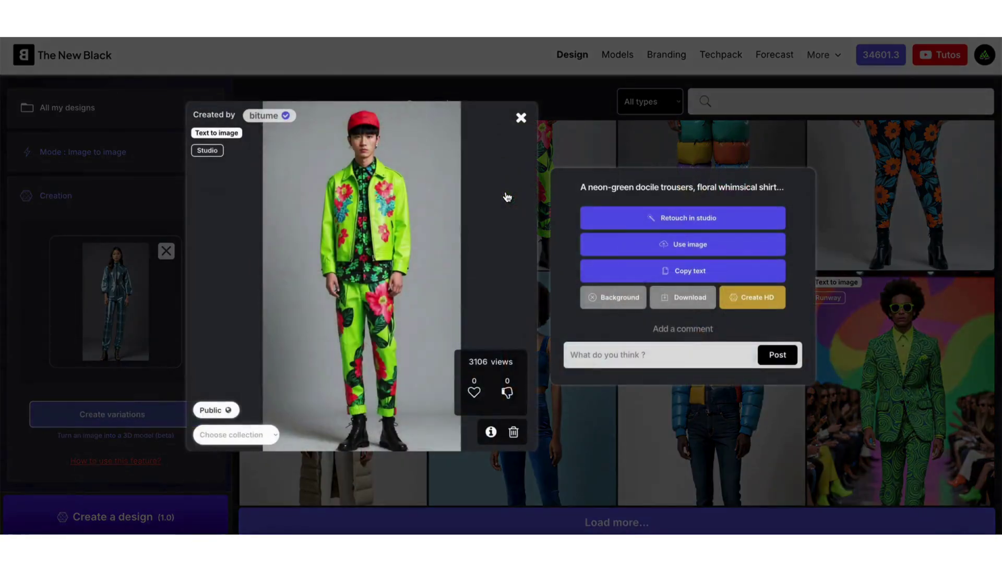
{"action": "left_click", "coordinate": [681, 247]}
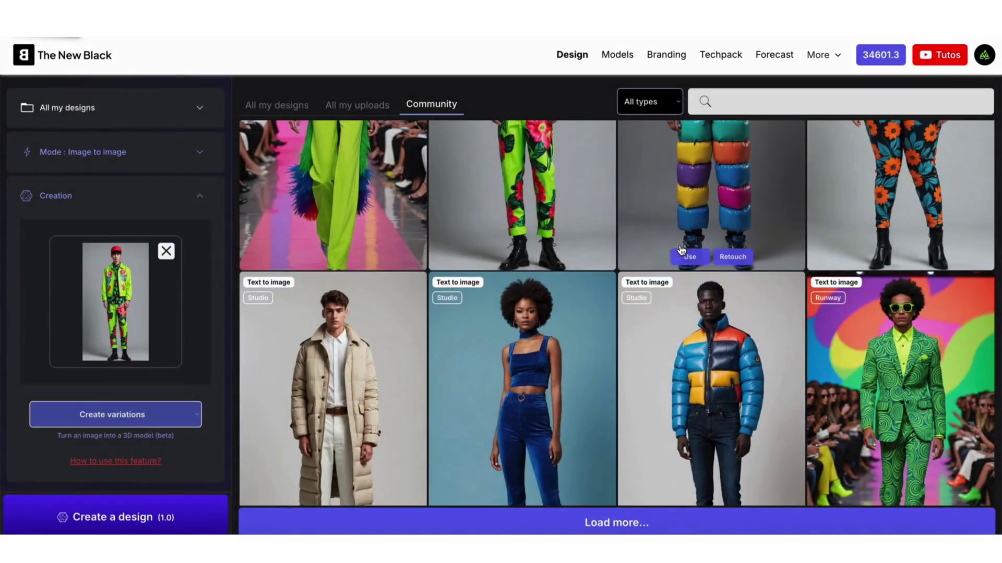
{"action": "left_click", "coordinate": [166, 252]}
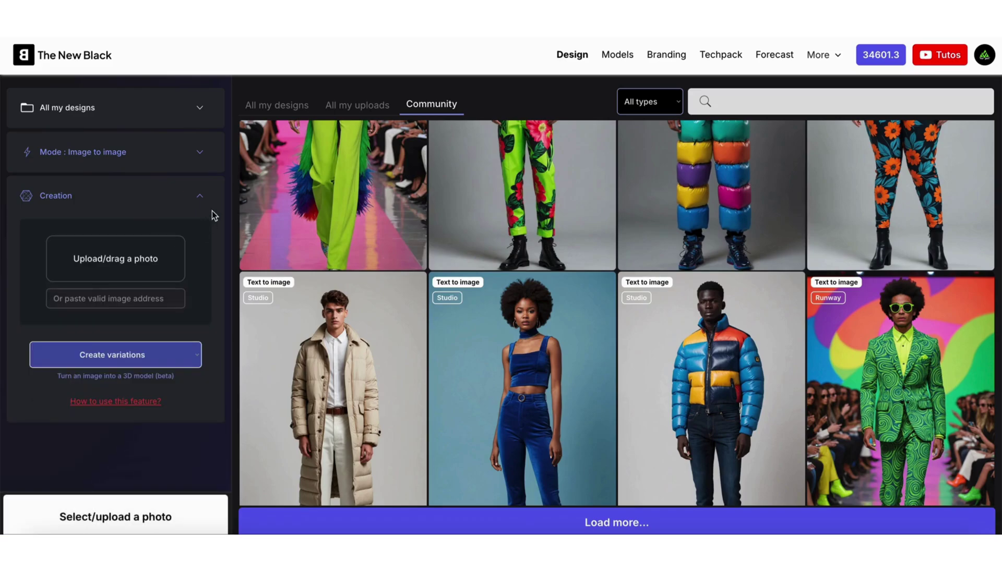
{"action": "scroll", "coordinate": [335, 155], "scroll_direction": "up", "scroll_amount": 3}
Add a new collection named 'collection test' to the sidebar collection list
{"action": "left_click", "coordinate": [278, 105]}
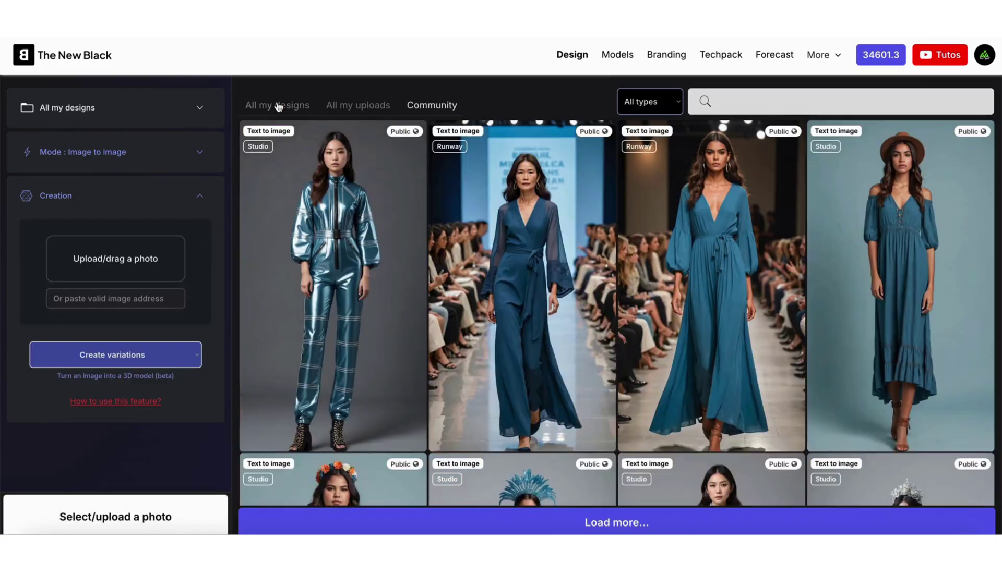
{"action": "left_click", "coordinate": [164, 106]}
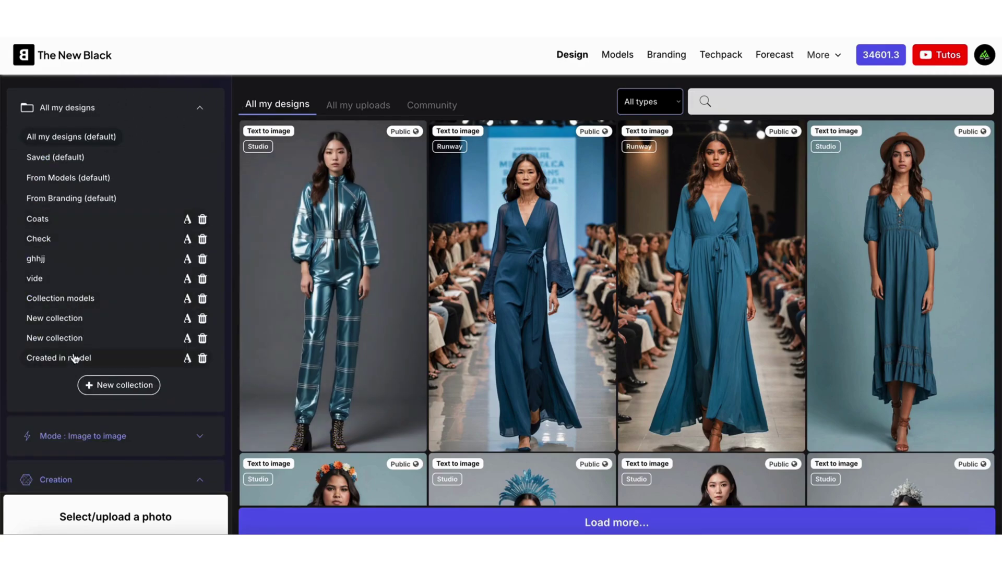
{"action": "left_click", "coordinate": [135, 386]}
{"action": "left_click", "coordinate": [187, 379]}
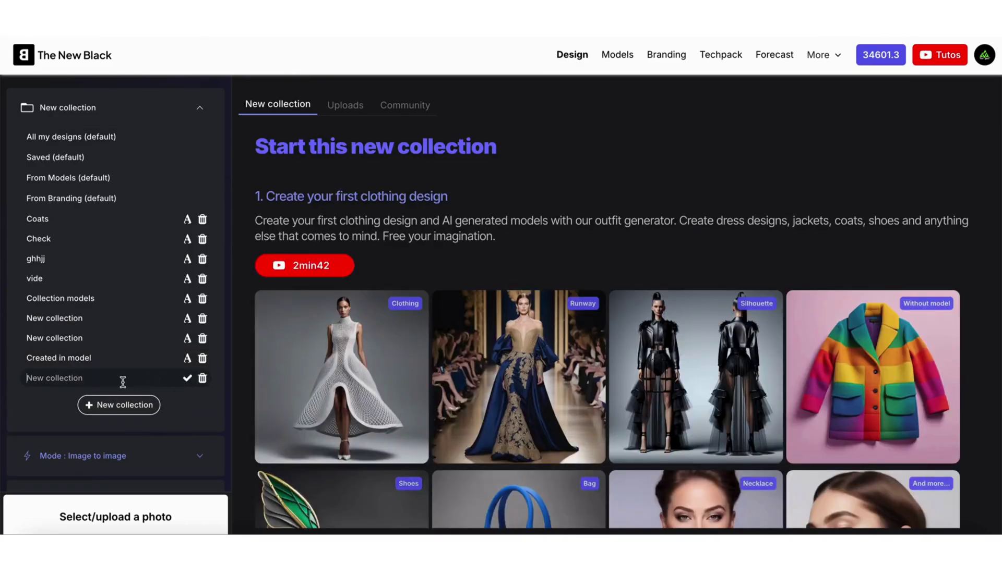
{"action": "type", "text": "collection test"}
{"action": "left_click", "coordinate": [186, 380]}
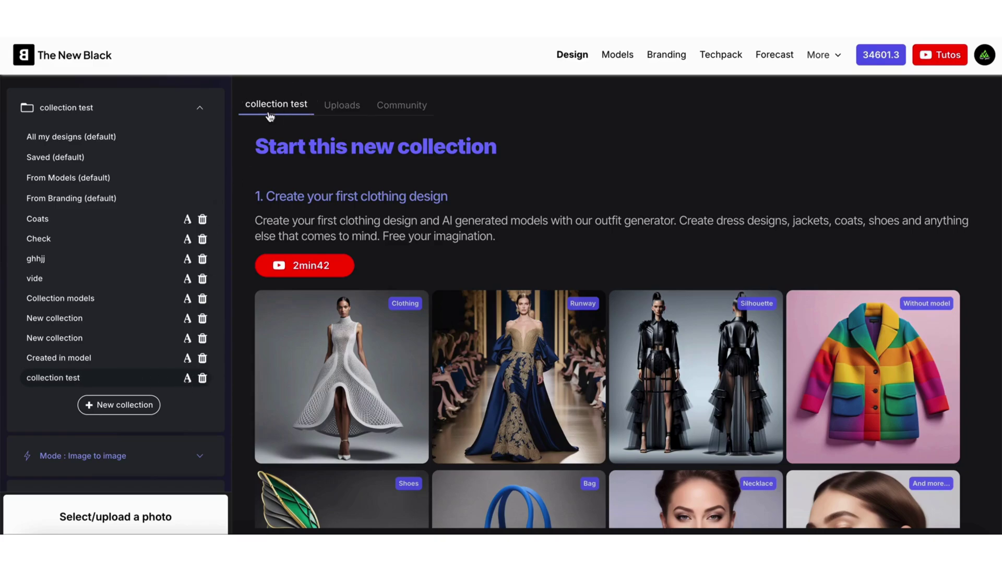
{"action": "left_click", "coordinate": [172, 114]}
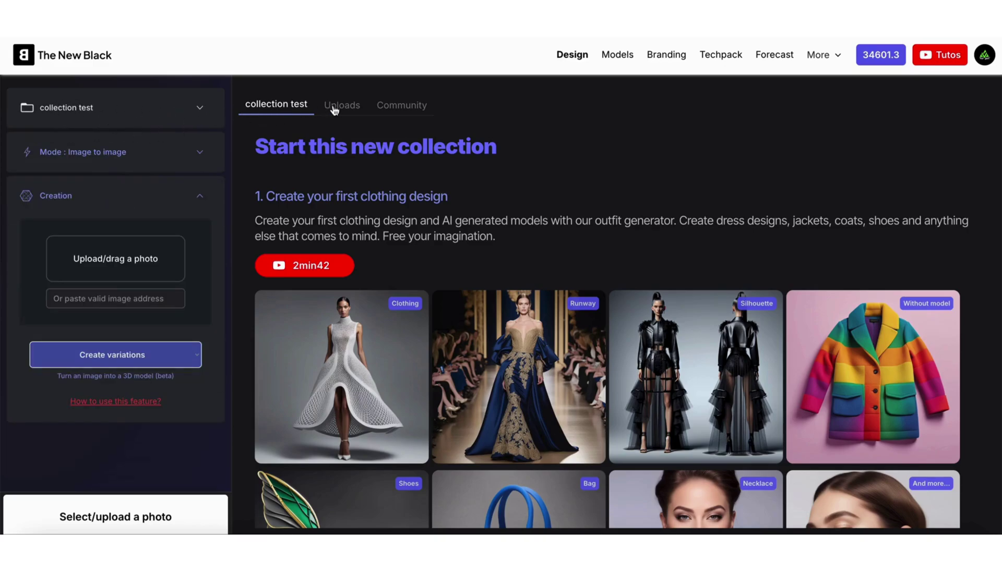
{"action": "left_click", "coordinate": [178, 111]}
Assign the futuristic jumpsuit to 'collection test' and view that collection's gallery
{"action": "left_click", "coordinate": [88, 140]}
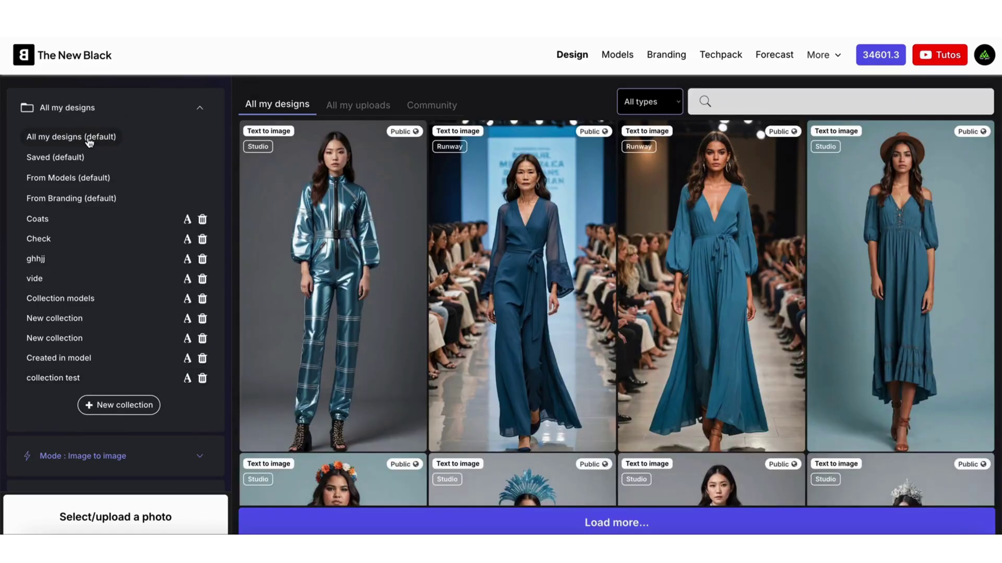
{"action": "left_click", "coordinate": [370, 193]}
{"action": "left_click", "coordinate": [240, 428]}
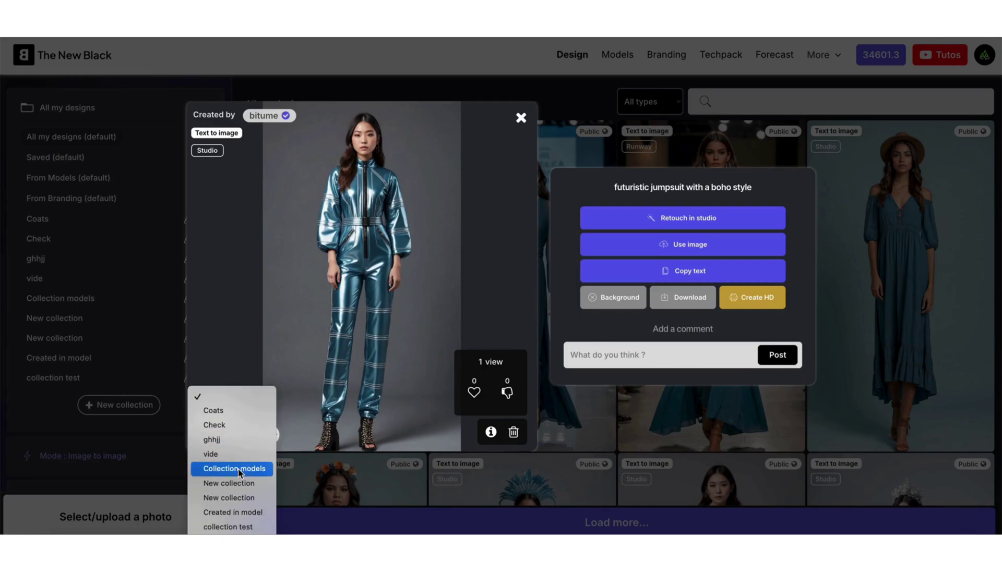
{"action": "left_click", "coordinate": [229, 528]}
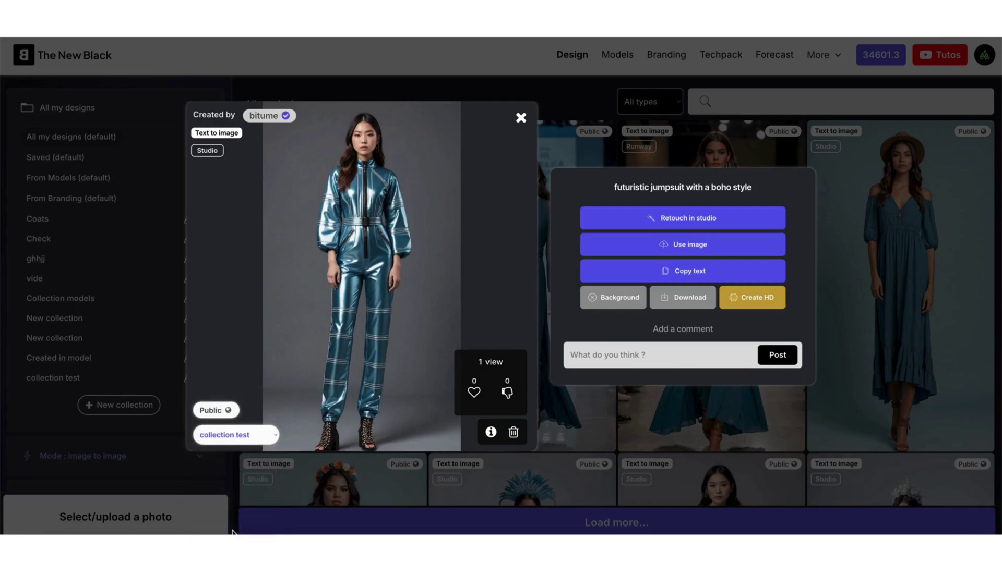
{"action": "left_click", "coordinate": [521, 118]}
{"action": "left_click", "coordinate": [62, 382]}
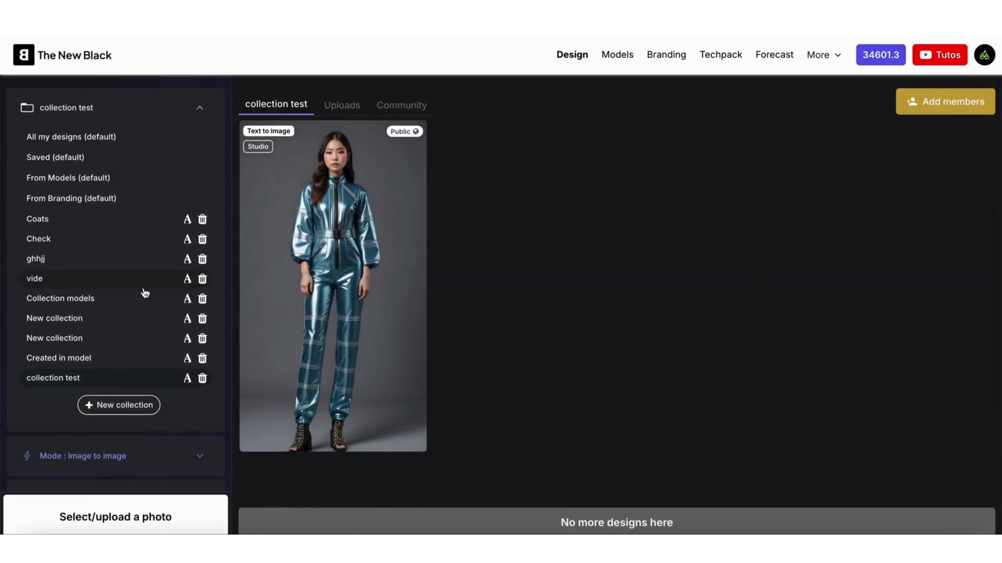
{"action": "left_click", "coordinate": [139, 116]}
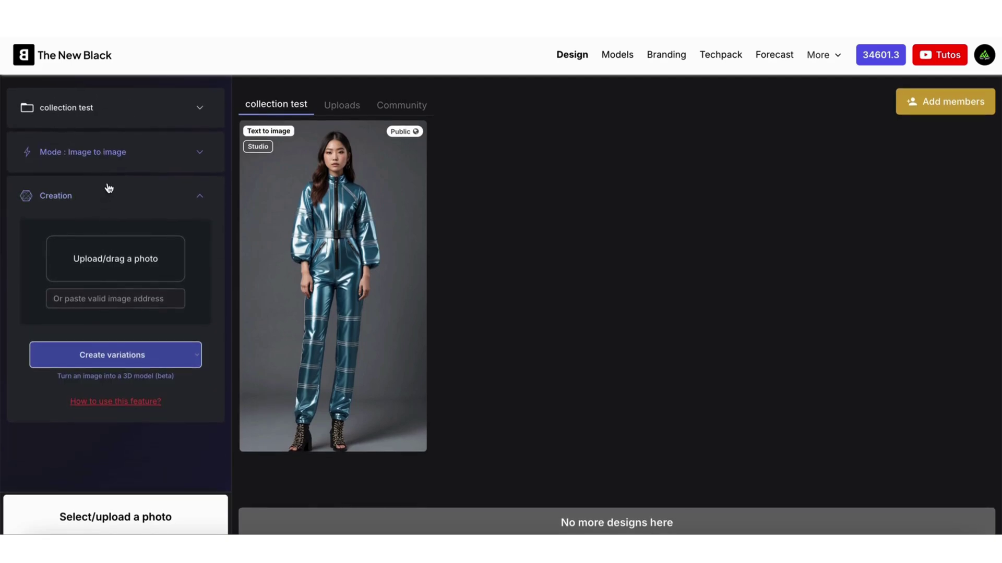
Switch the generation mode to Text to image and bring the outfit description into view
{"action": "left_click", "coordinate": [99, 151]}
{"action": "left_click", "coordinate": [67, 187]}
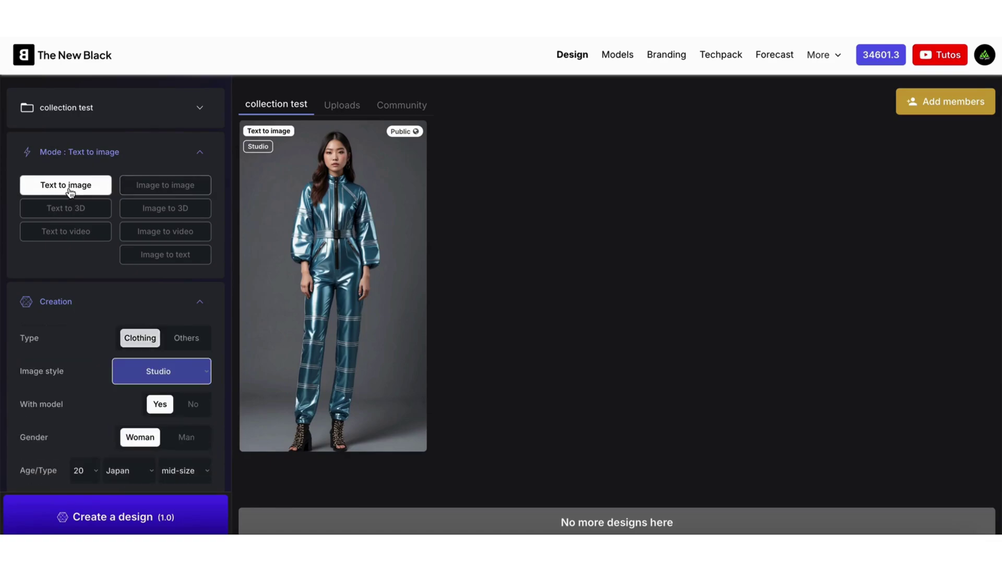
{"action": "left_click", "coordinate": [93, 156]}
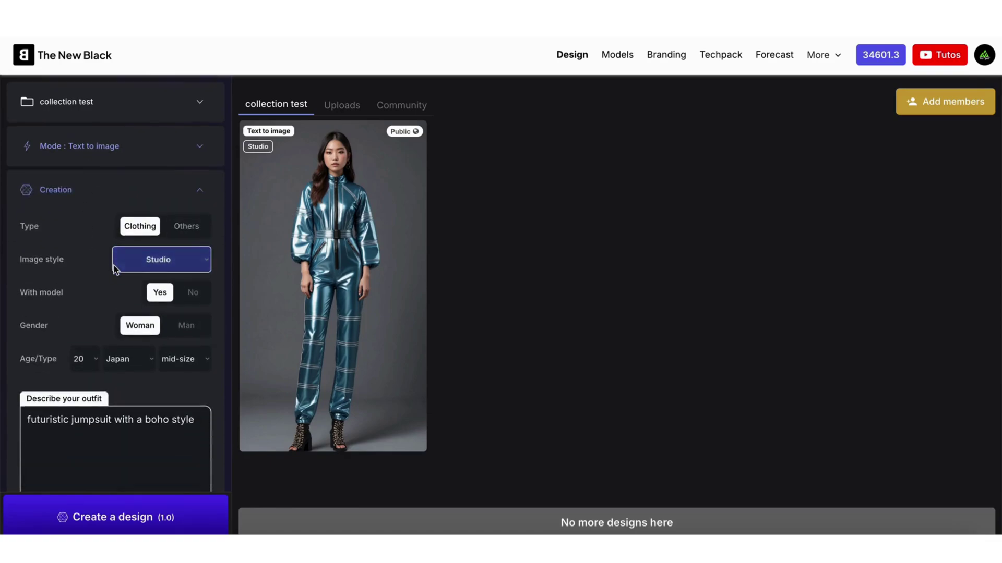
{"action": "scroll", "coordinate": [113, 272], "scroll_direction": "down", "scroll_amount": 3}
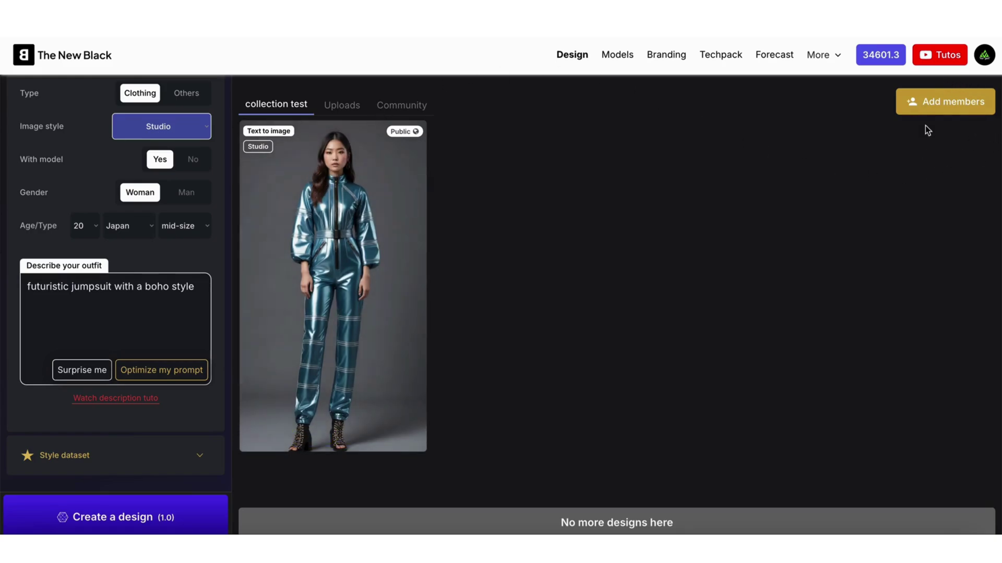
{"action": "left_click", "coordinate": [945, 107]}
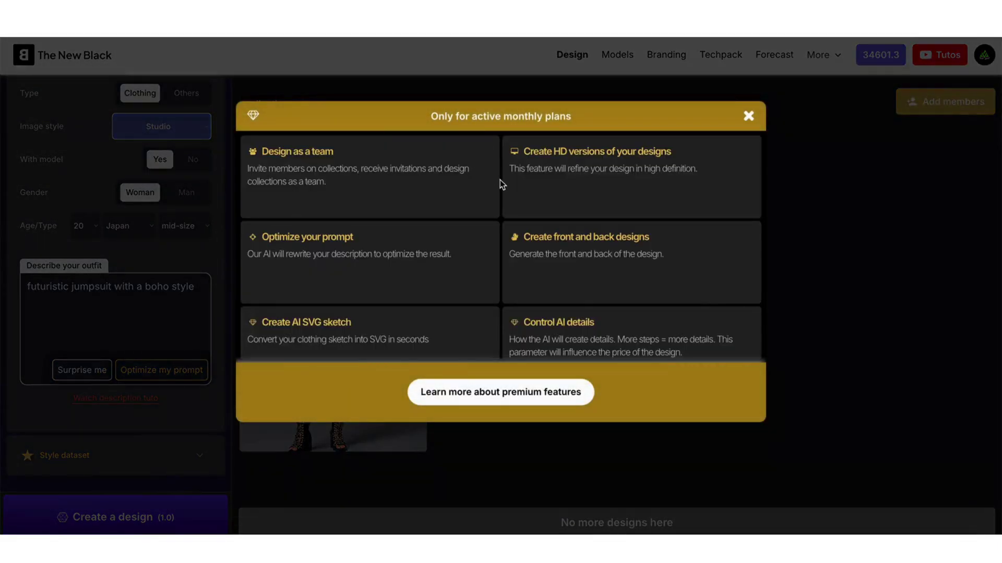
{"action": "left_click_drag", "start_coordinate": [434, 115], "coordinate": [567, 114]}
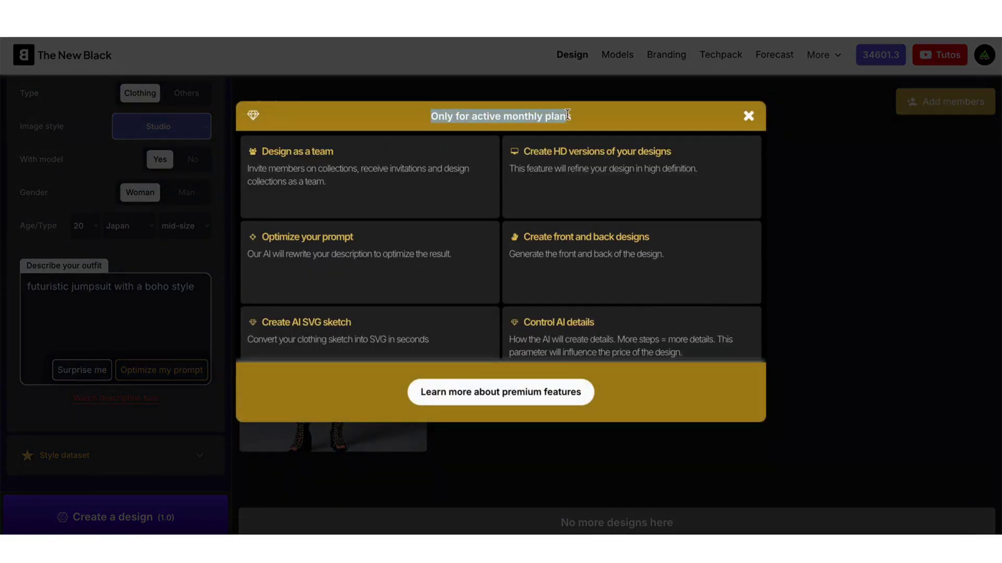
{"action": "left_click", "coordinate": [718, 123]}
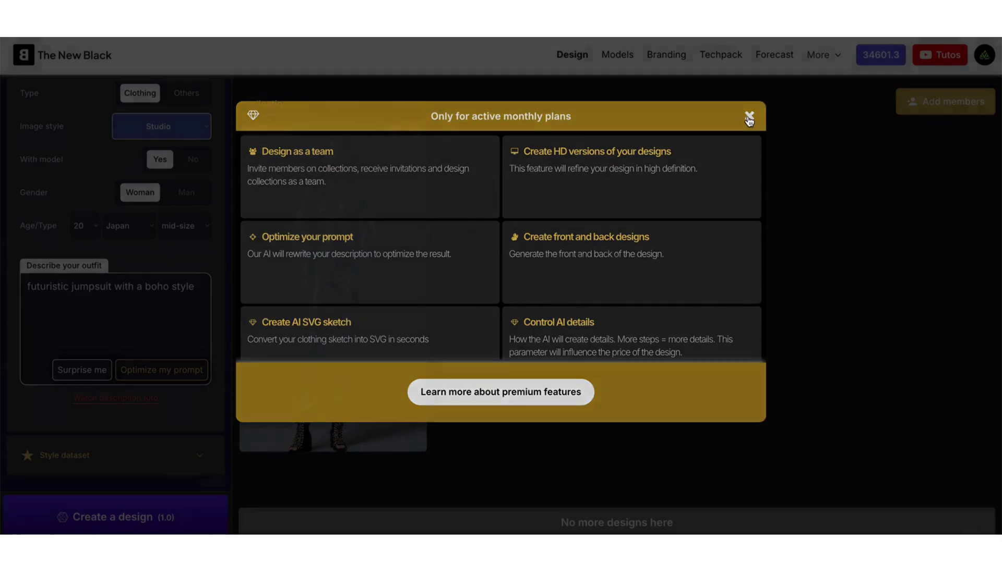
{"action": "left_click", "coordinate": [748, 118]}
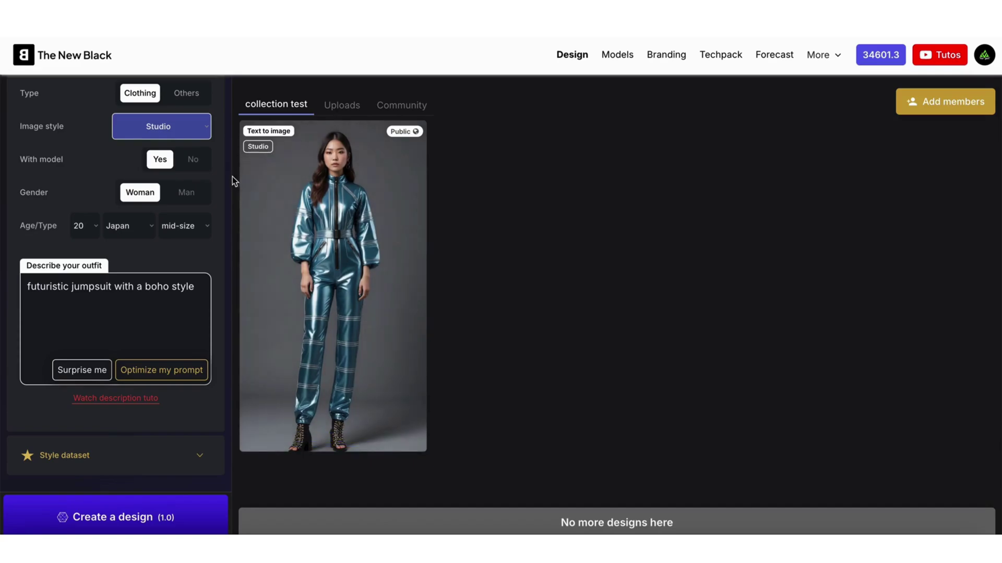
View the collection's empty Uploads tab, starting and cancelling an image upload
{"action": "scroll", "coordinate": [128, 197], "scroll_direction": "up", "scroll_amount": 4}
{"action": "left_click", "coordinate": [123, 104]}
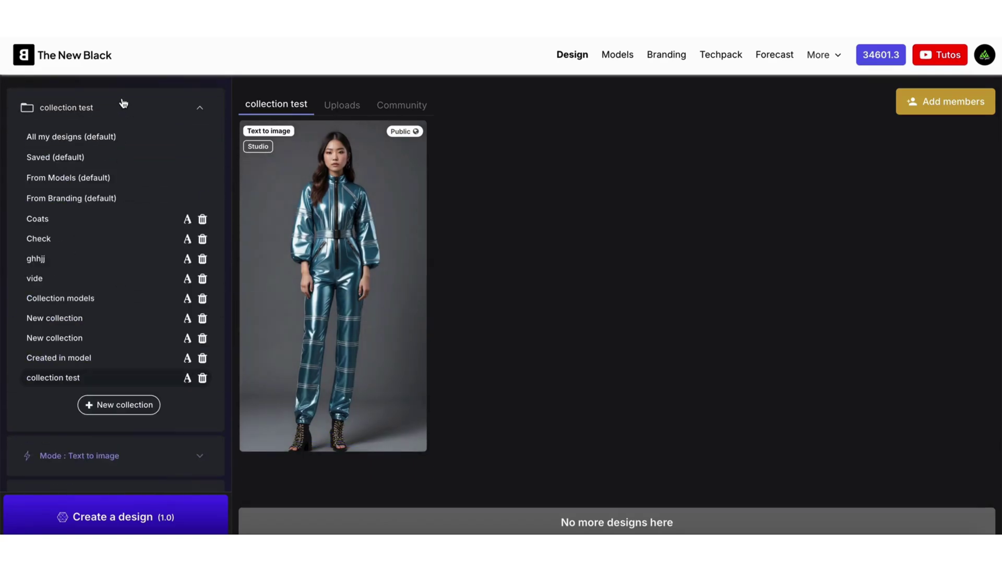
{"action": "left_click", "coordinate": [121, 107]}
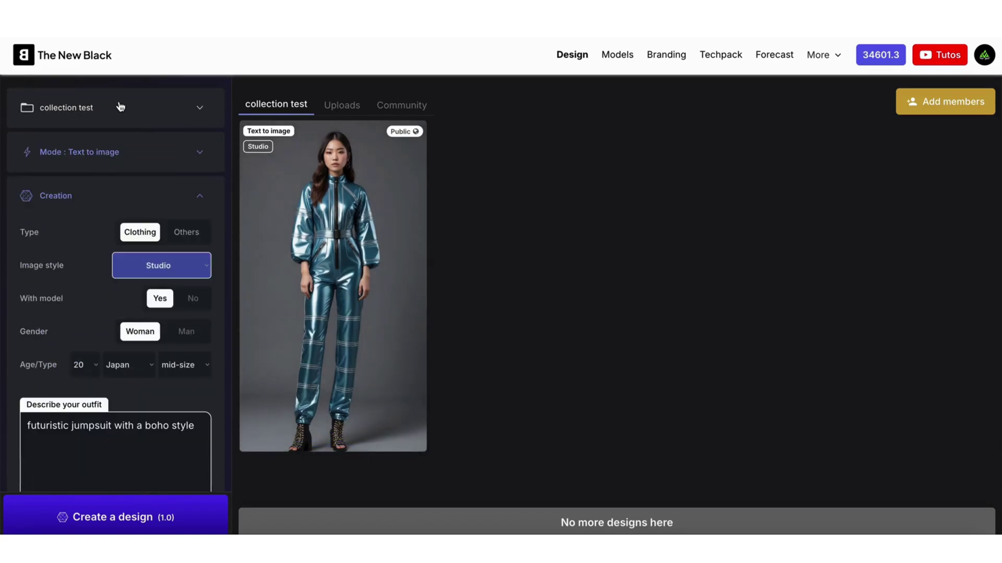
{"action": "left_click", "coordinate": [337, 108]}
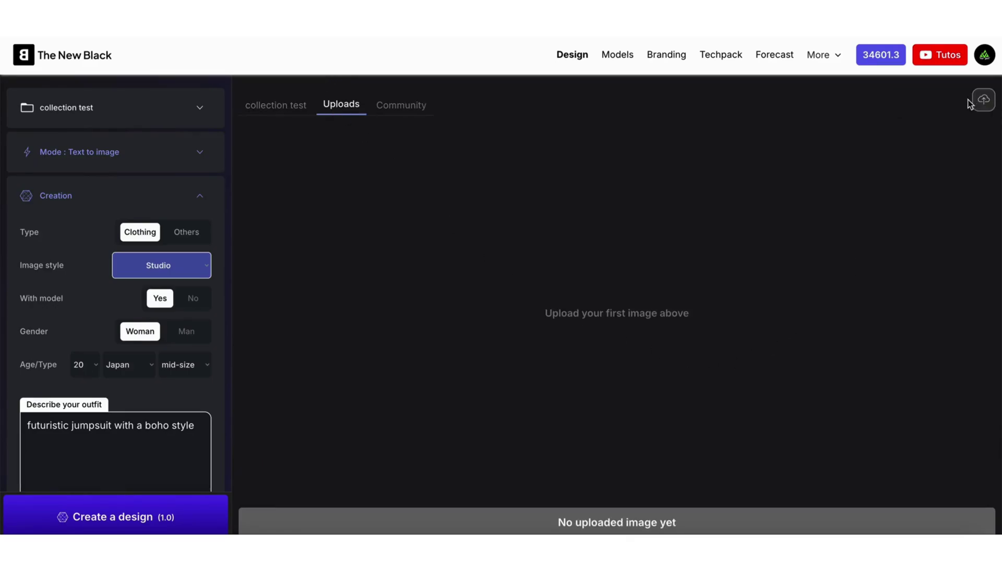
{"action": "left_click", "coordinate": [984, 102]}
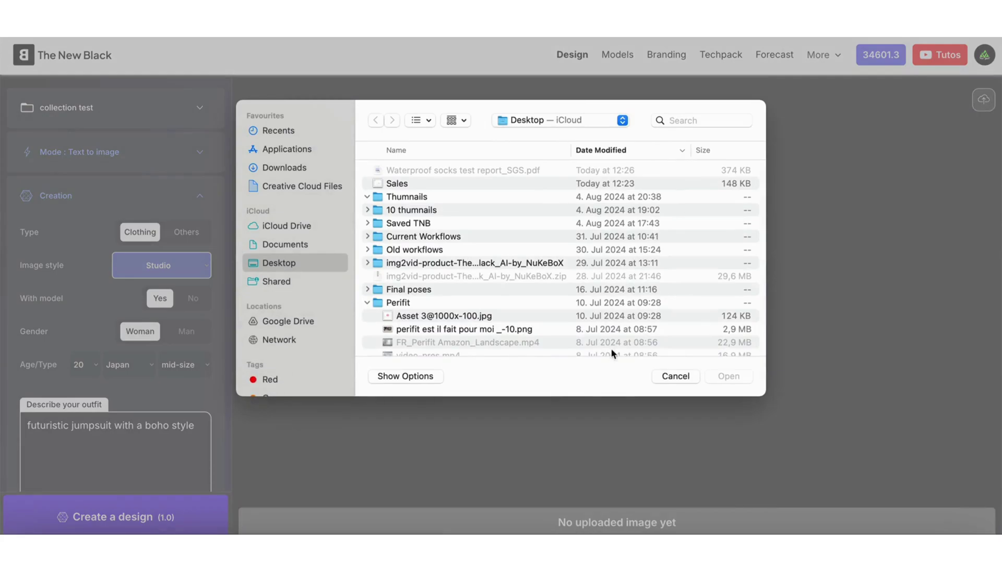
{"action": "left_click", "coordinate": [675, 377]}
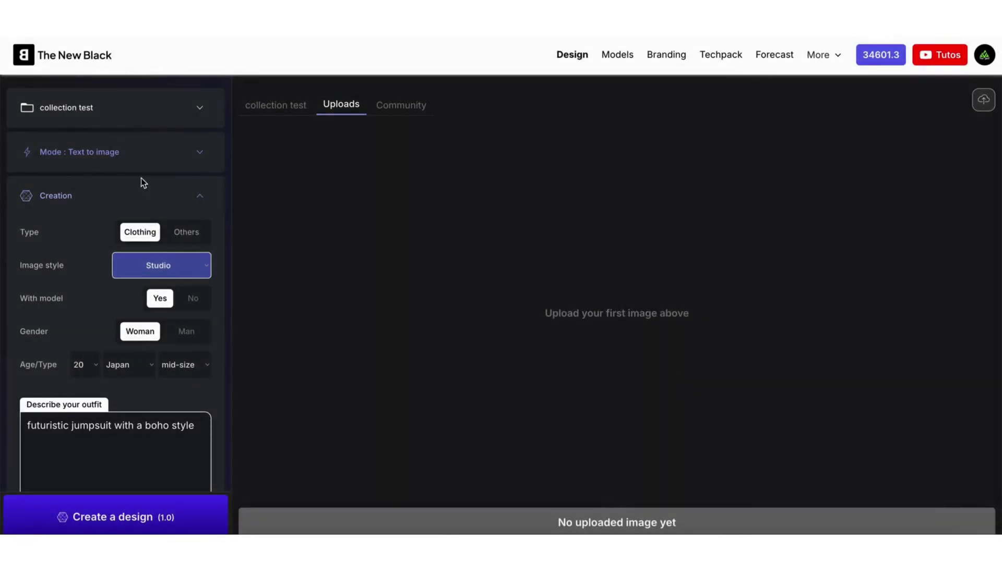
{"action": "left_click", "coordinate": [86, 106]}
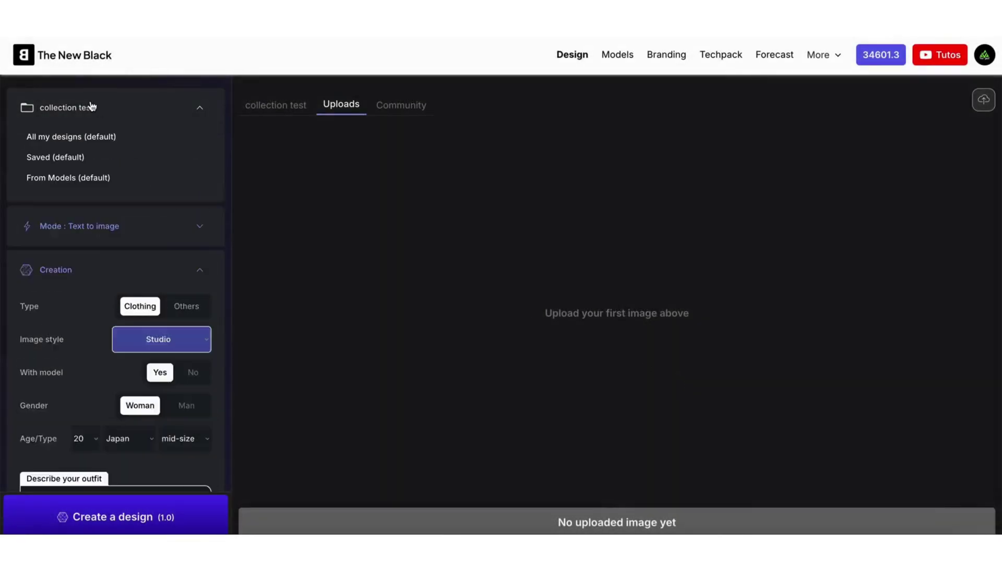
Browse All my uploads under All my designs (default), then switch back to All my designs
{"action": "left_click", "coordinate": [81, 137]}
{"action": "left_click", "coordinate": [367, 113]}
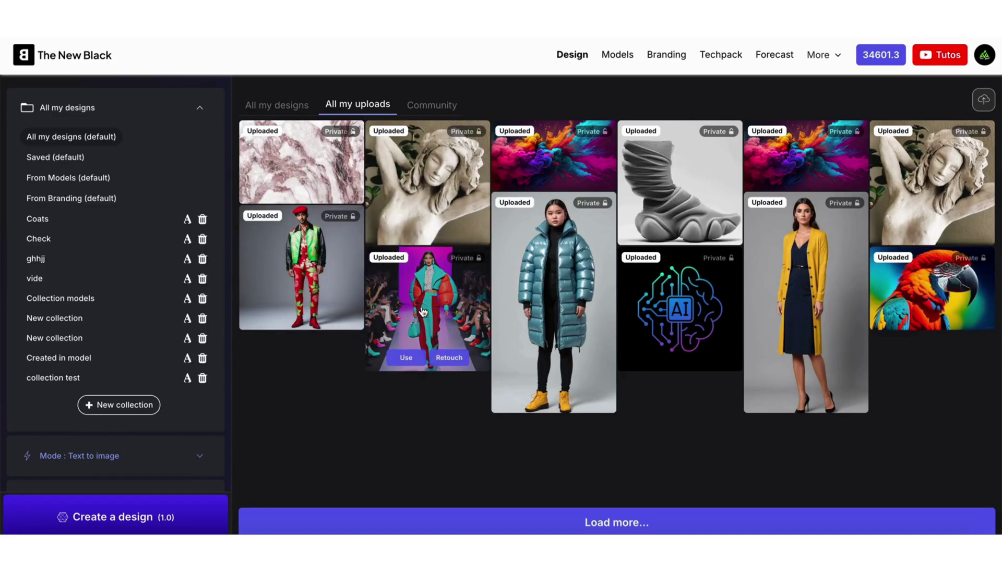
{"action": "left_click", "coordinate": [149, 110]}
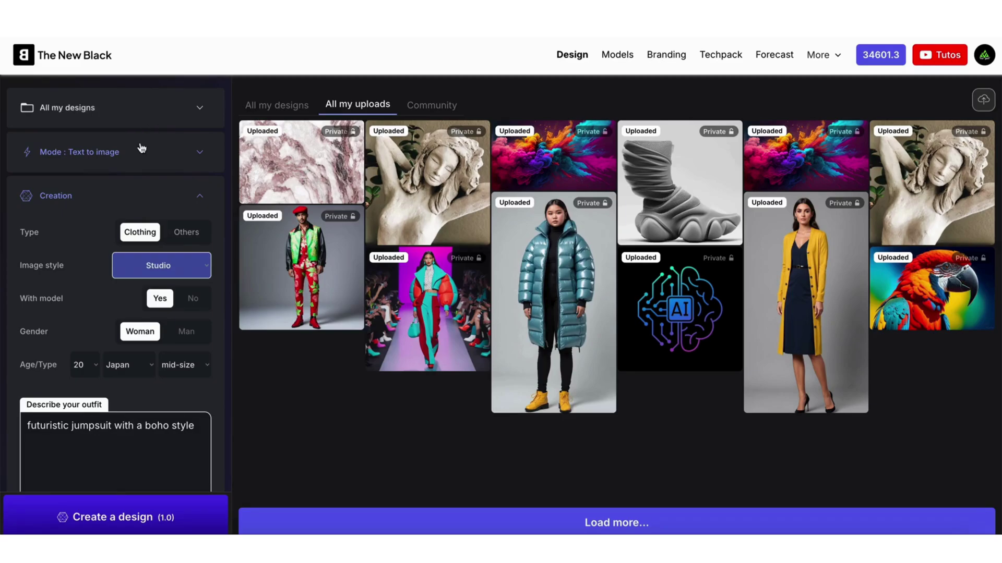
{"action": "mouse_move", "coordinate": [330, 188]}
{"action": "left_click", "coordinate": [280, 104]}
{"action": "mouse_move", "coordinate": [355, 231]}
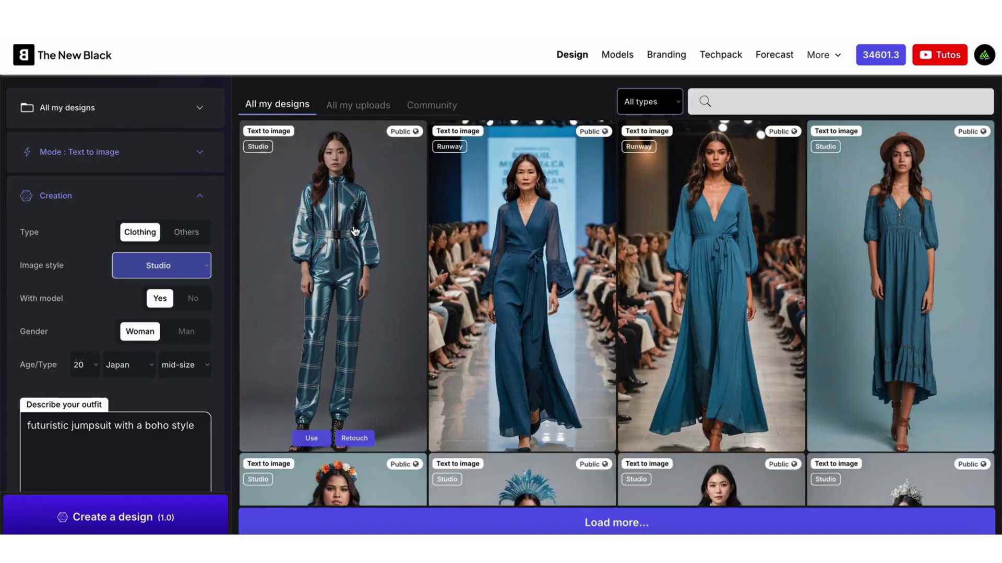